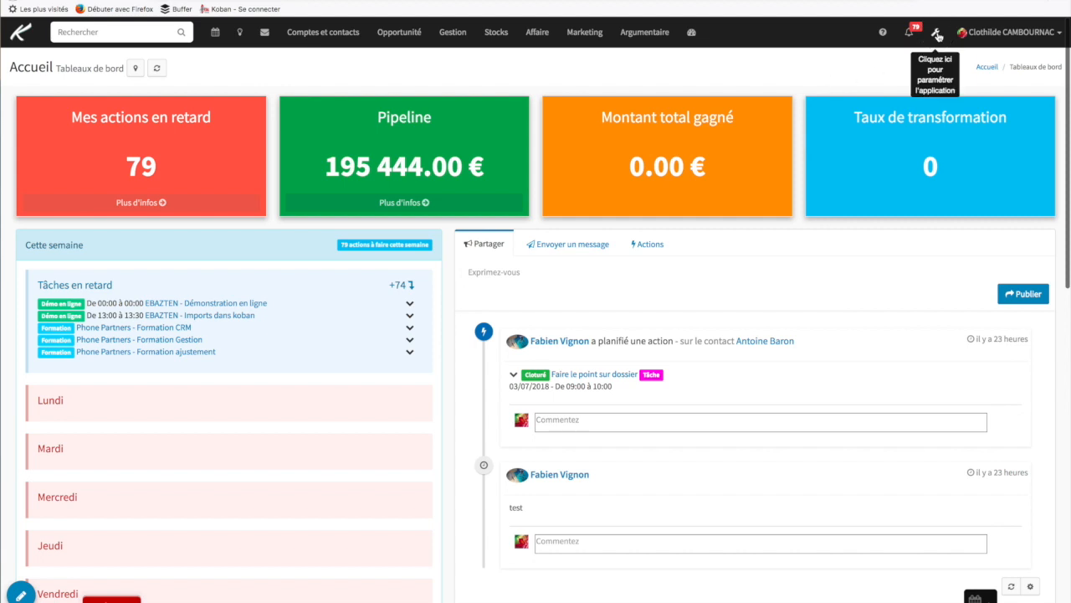
Open the marketing emailing options in the application settings
{"action": "left_click", "coordinate": [937, 35]}
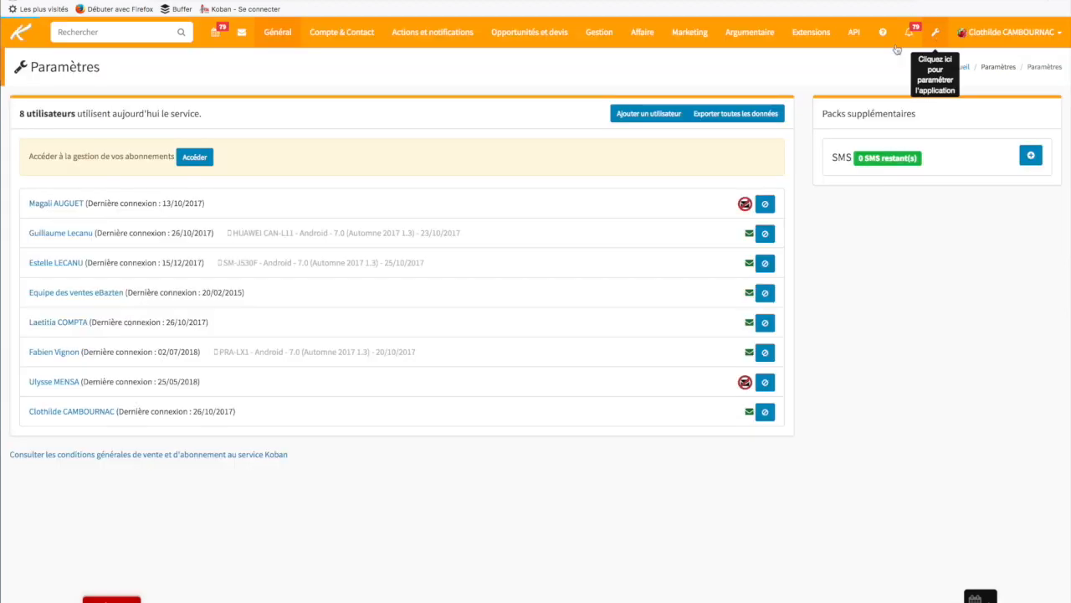
{"action": "left_click", "coordinate": [687, 36]}
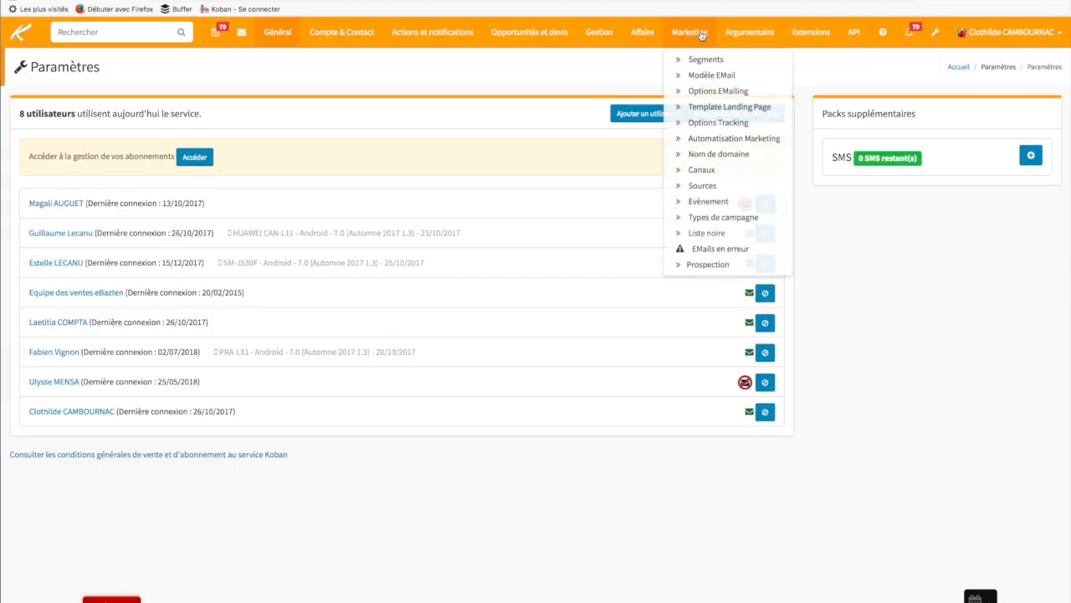
{"action": "left_click", "coordinate": [723, 94]}
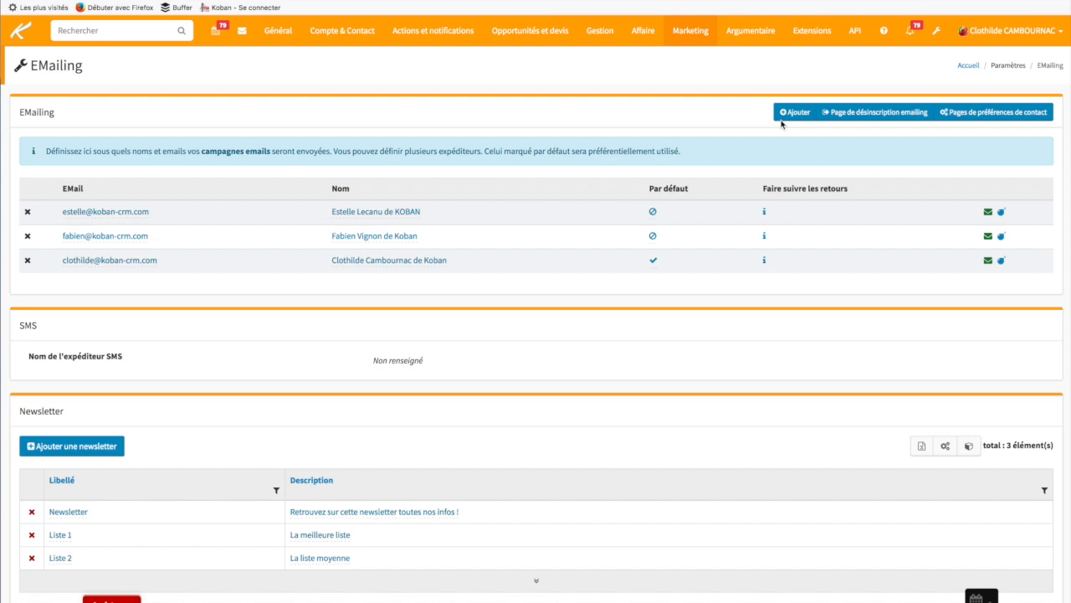
View the emailing unsubscribe page's header and footer settings, and return to the emailing options
{"action": "left_click", "coordinate": [866, 114]}
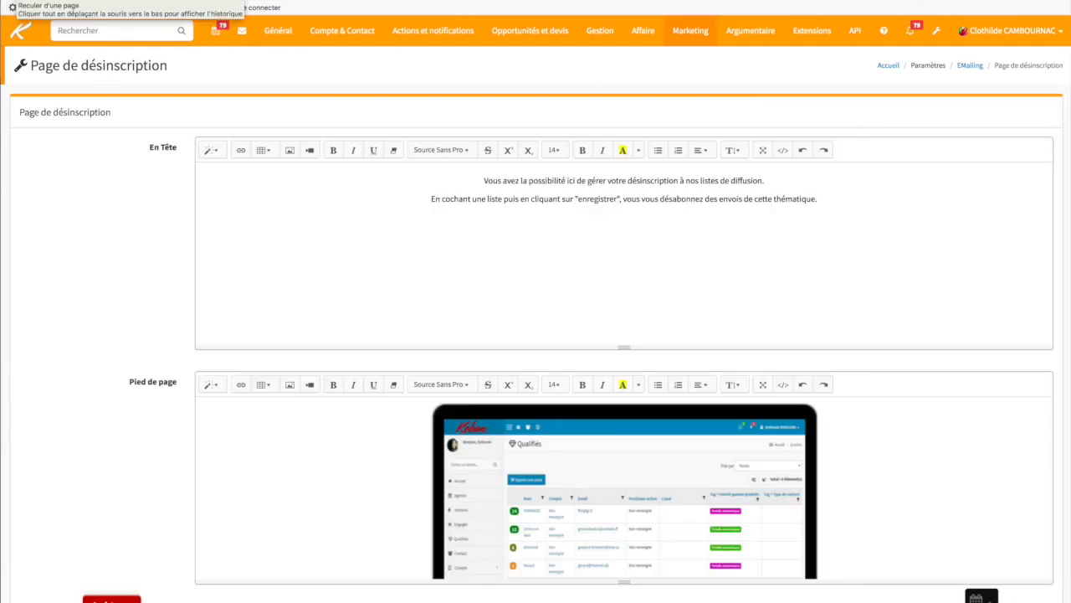
{"action": "left_click", "coordinate": [13, 2]}
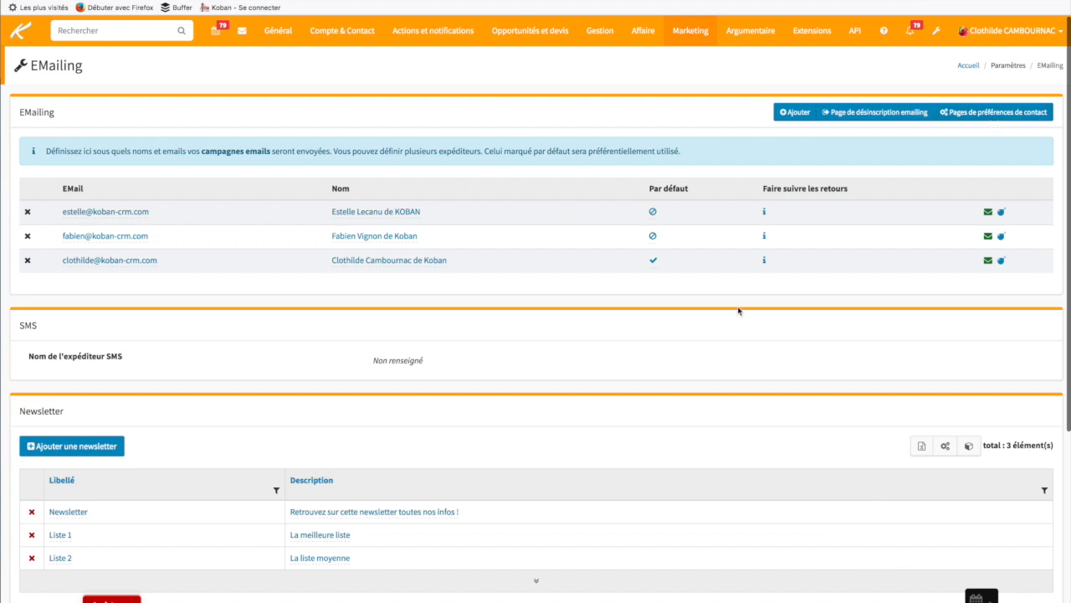
Delete the Liste 2 newsletter from the newsletter table and confirm the deletion
{"action": "scroll", "coordinate": [645, 344], "scroll_direction": "down", "scroll_amount": 5}
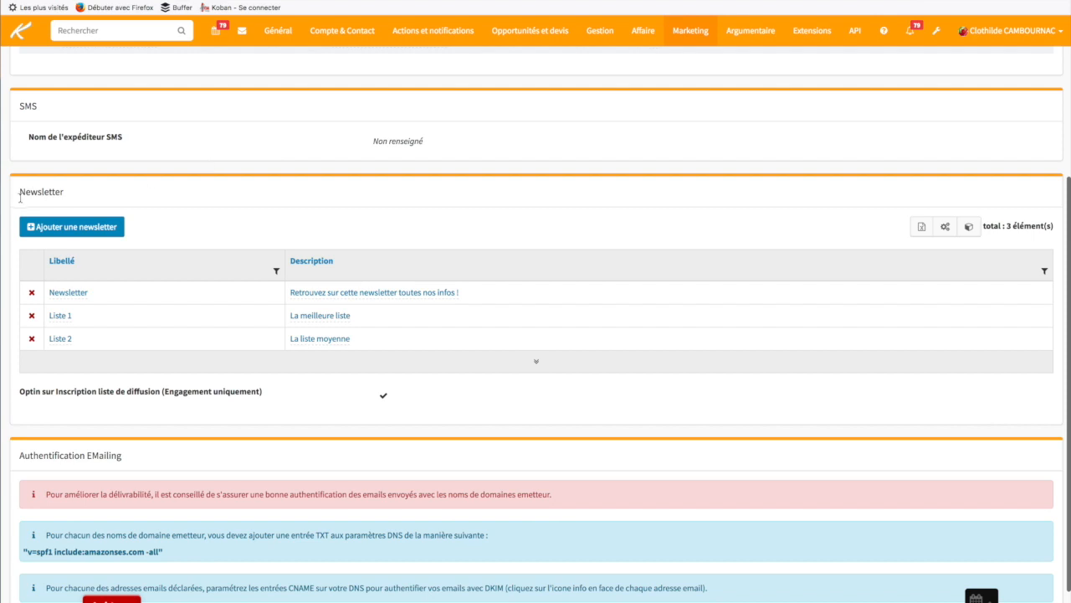
{"action": "left_click_drag", "start_coordinate": [18, 197], "coordinate": [244, 185]}
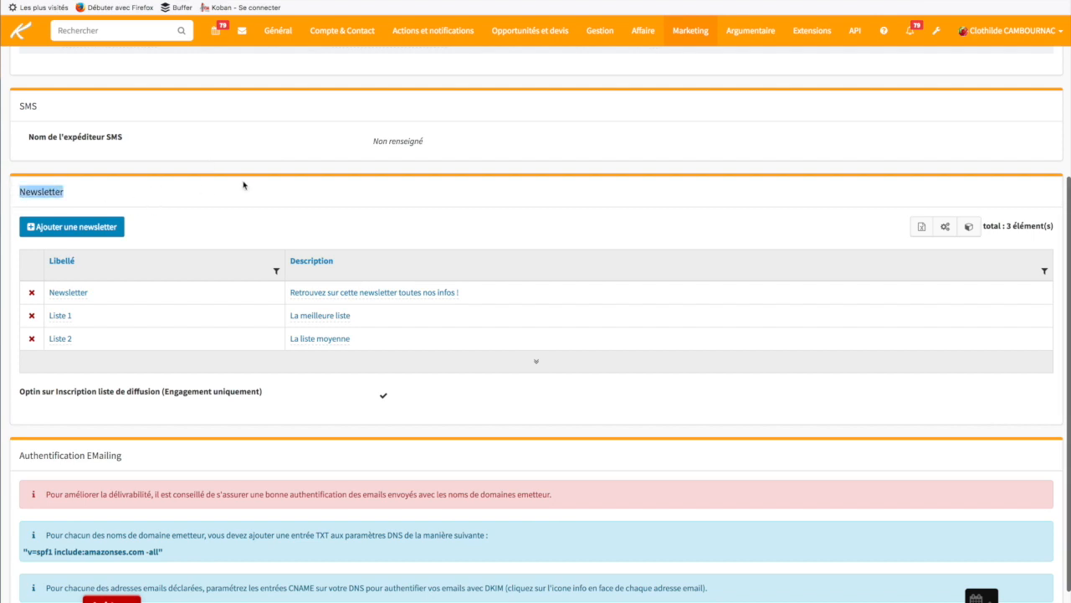
{"action": "left_click", "coordinate": [347, 196]}
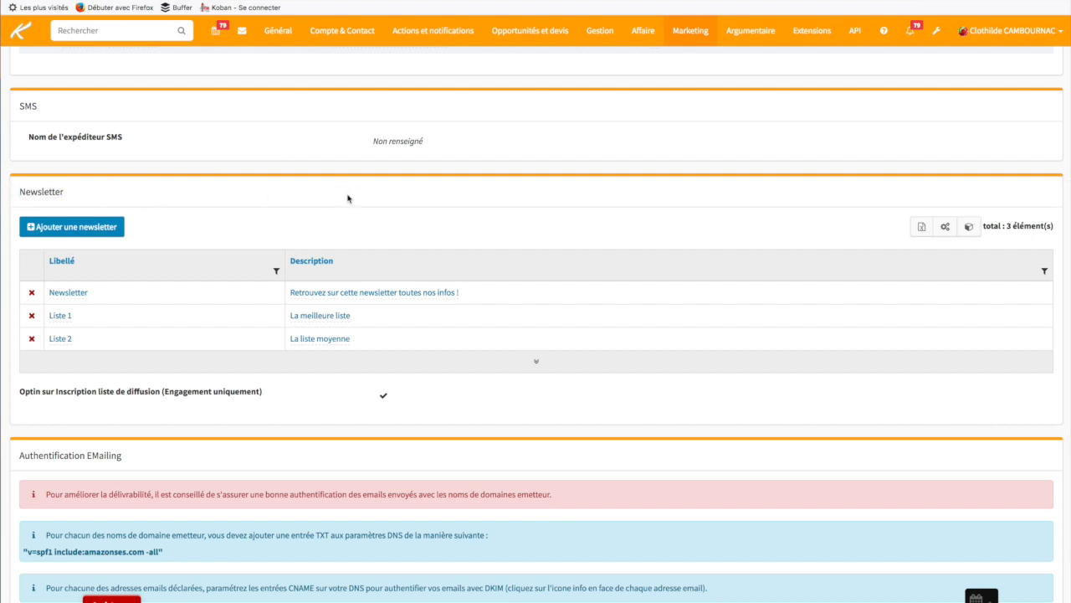
{"action": "scroll", "coordinate": [352, 231], "scroll_direction": "down", "scroll_amount": 1}
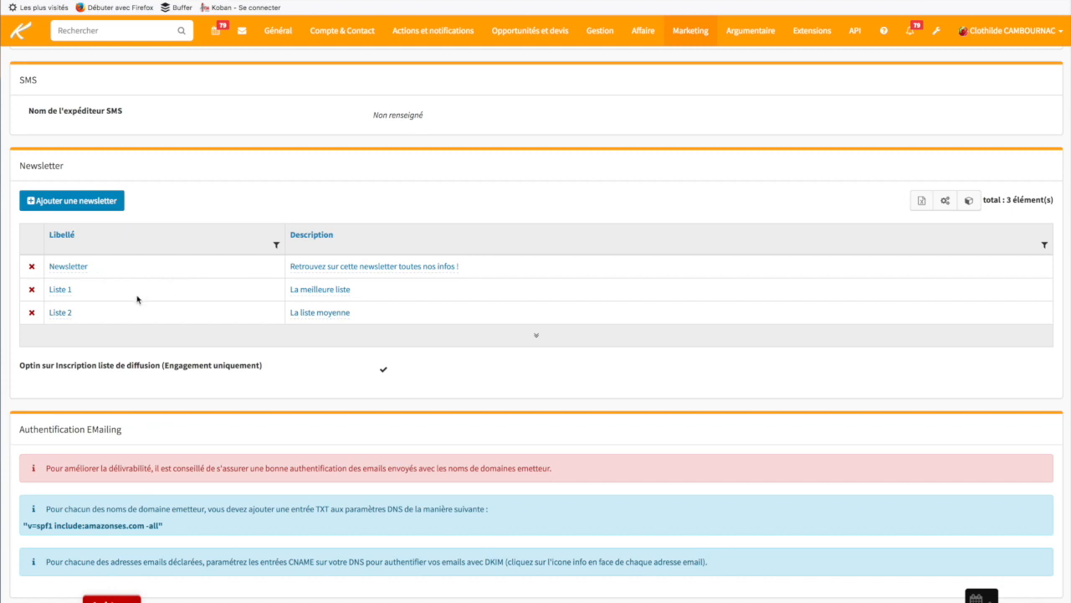
{"action": "left_click", "coordinate": [32, 315]}
{"action": "left_click", "coordinate": [696, 86]}
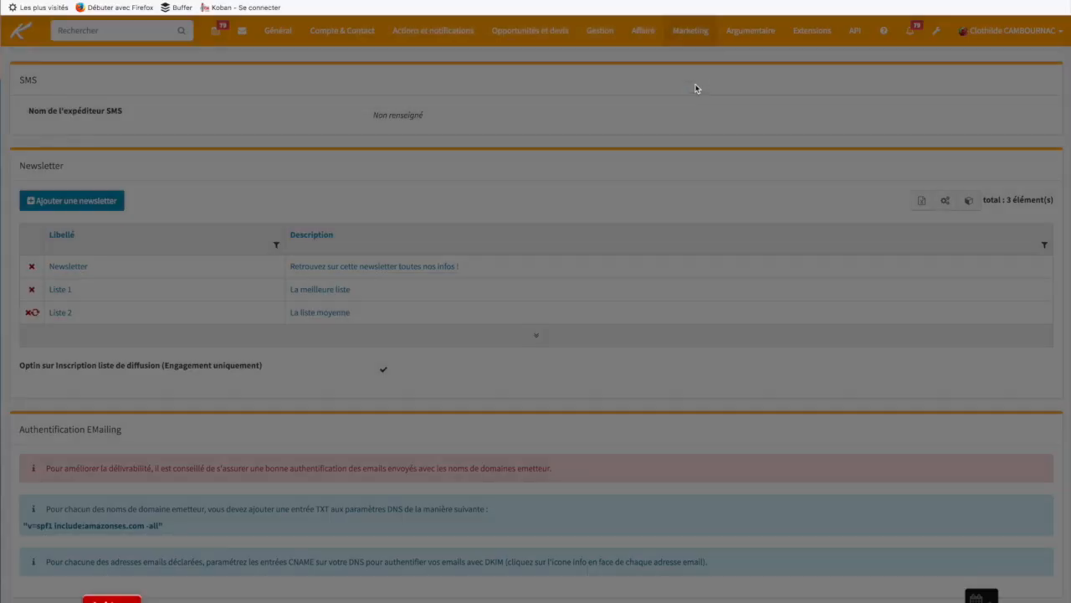
Add a newsletter labelled "Liste 2" with the description "La deuxième liste"
{"action": "left_click", "coordinate": [95, 222]}
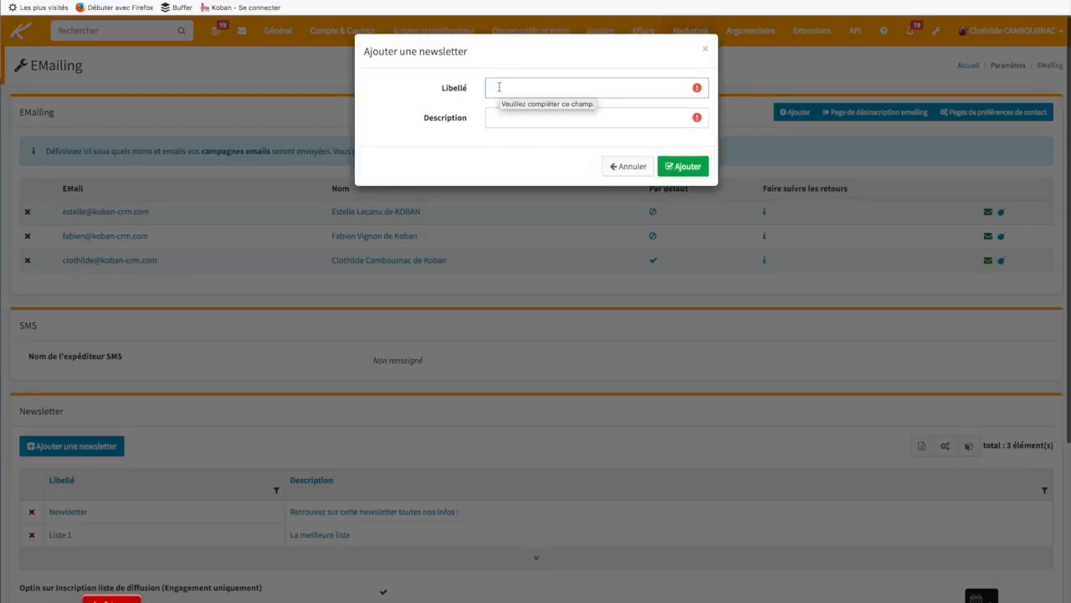
{"action": "type", "text": "Liste 2"}
{"action": "left_click", "coordinate": [511, 121]}
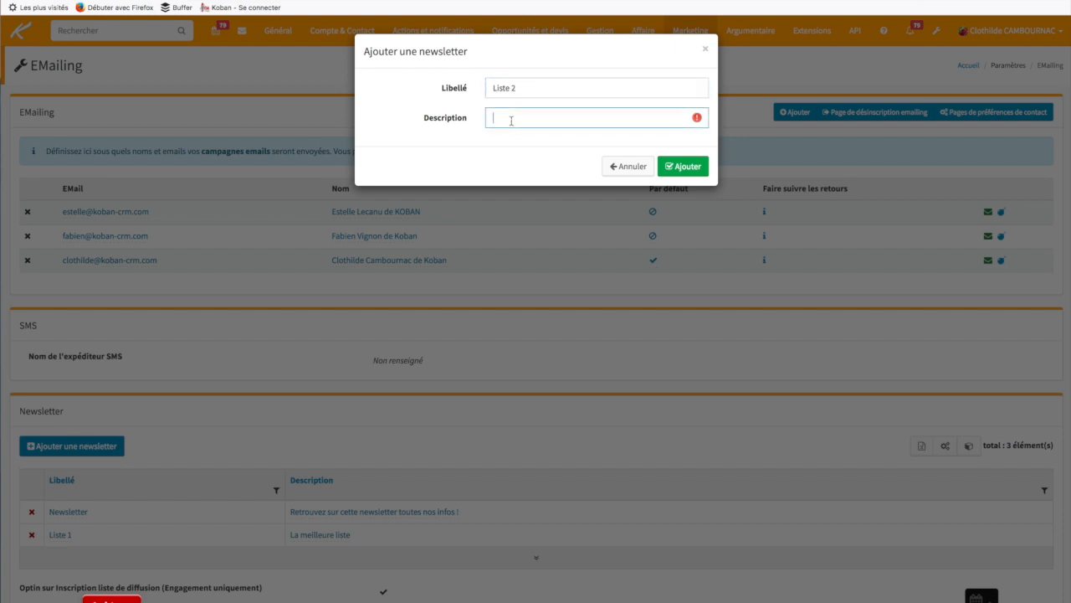
{"action": "type", "text": "La deuxième liste"}
{"action": "triple_click", "coordinate": [524, 90]}
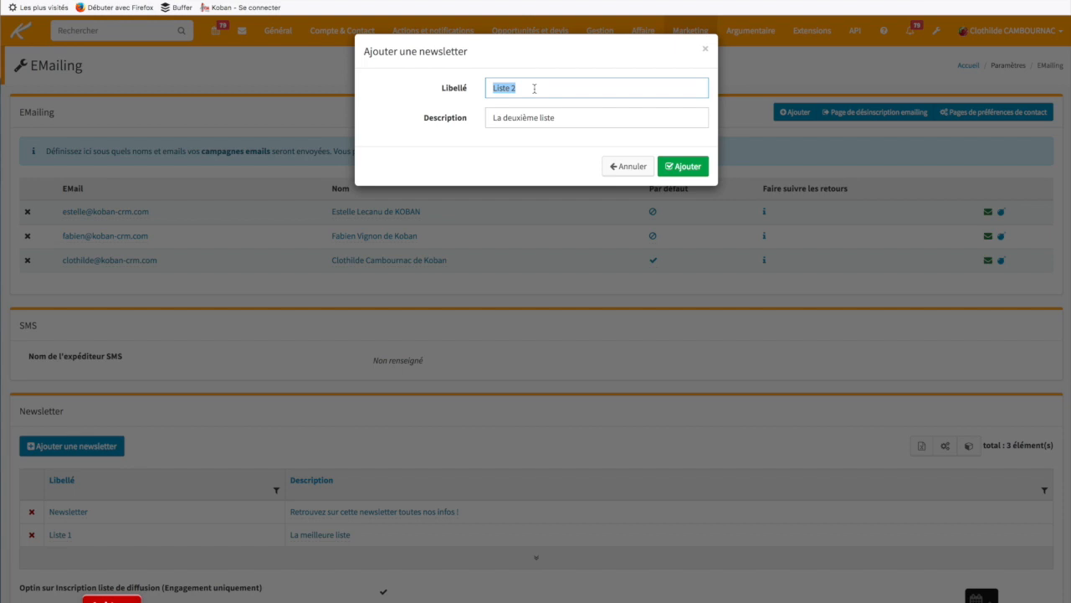
{"action": "left_click", "coordinate": [570, 117]}
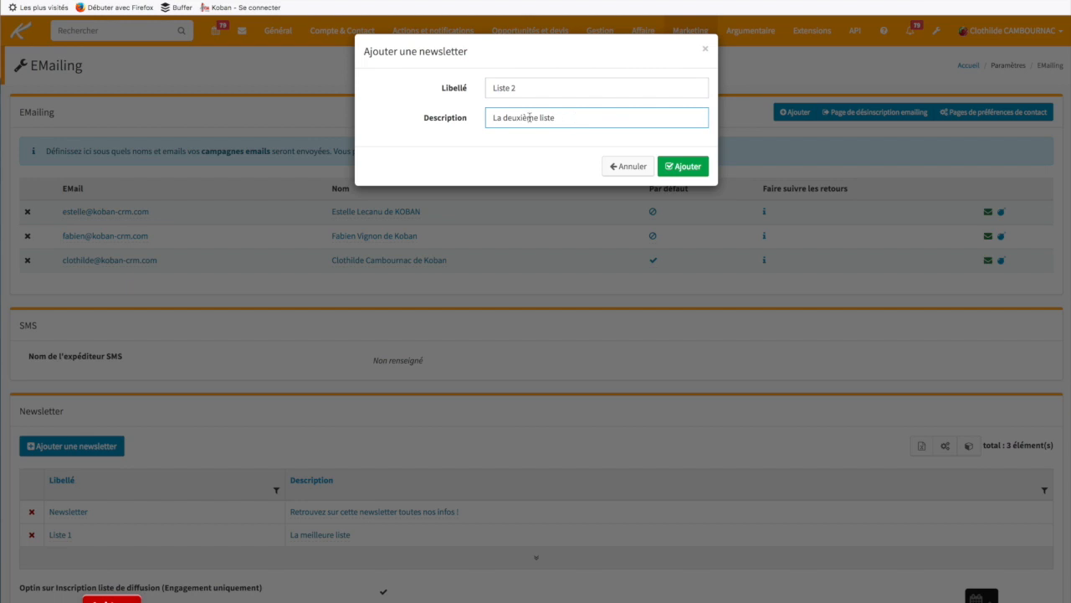
{"action": "left_click_drag", "start_coordinate": [491, 117], "coordinate": [590, 121]}
{"action": "left_click", "coordinate": [578, 119]}
{"action": "left_click", "coordinate": [683, 166]}
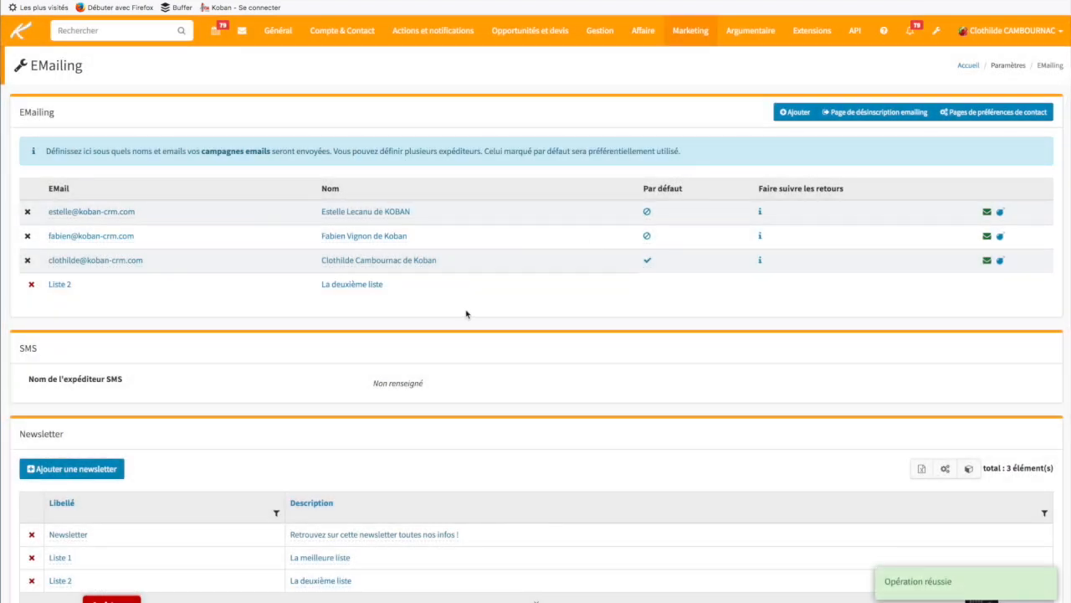
Open the label of the Liste 2 newsletter for editing, and close it without a change
{"action": "scroll", "coordinate": [467, 316], "scroll_direction": "down", "scroll_amount": 1}
{"action": "scroll", "coordinate": [469, 315], "scroll_direction": "down", "scroll_amount": 2}
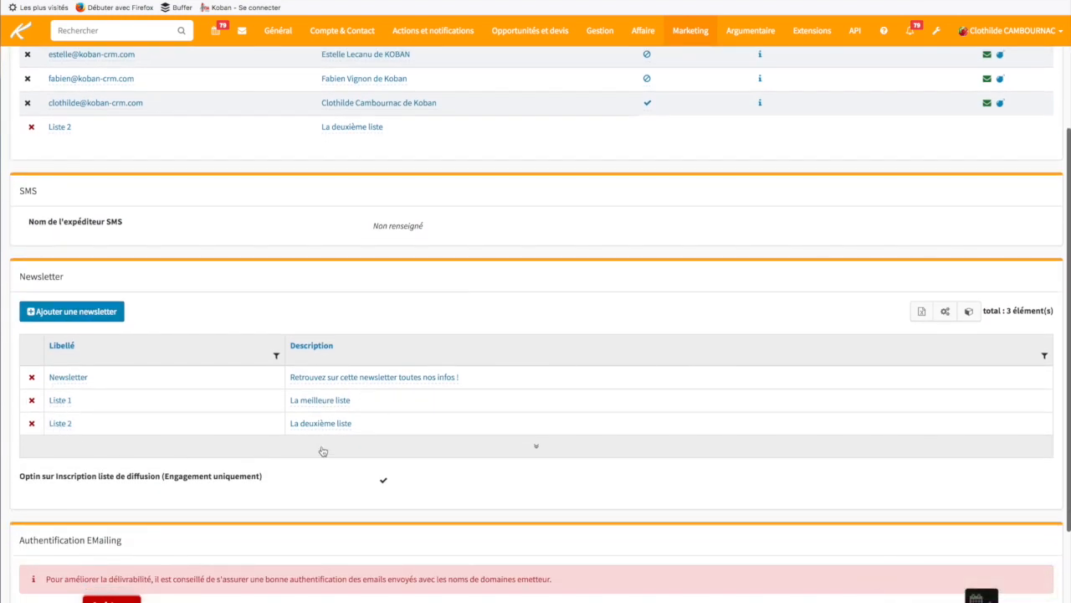
{"action": "left_click", "coordinate": [60, 424]}
{"action": "left_click", "coordinate": [74, 444]}
{"action": "left_click", "coordinate": [72, 425]}
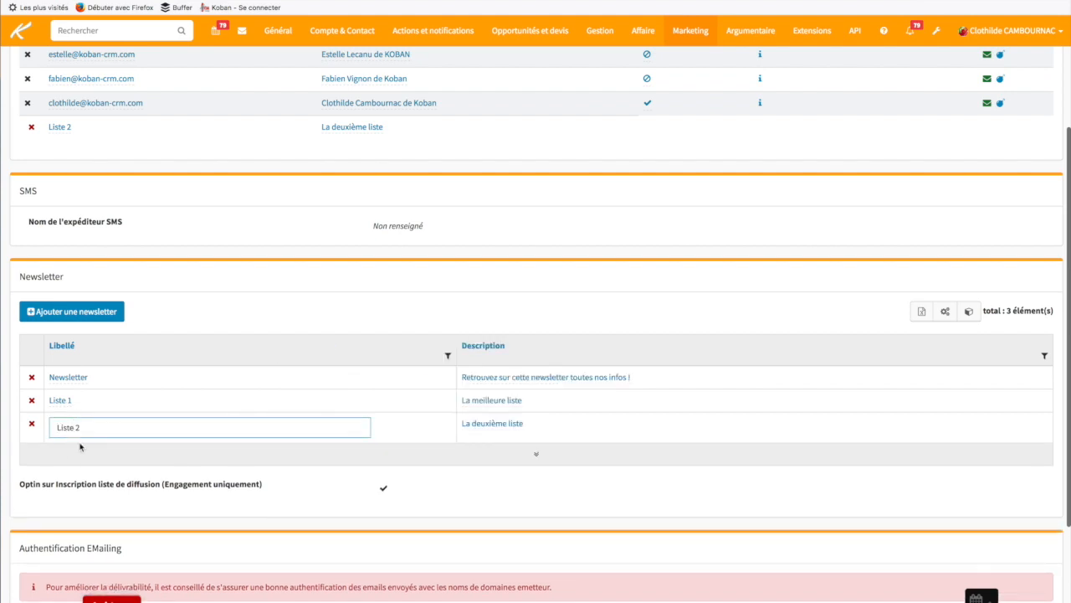
{"action": "left_click", "coordinate": [81, 445]}
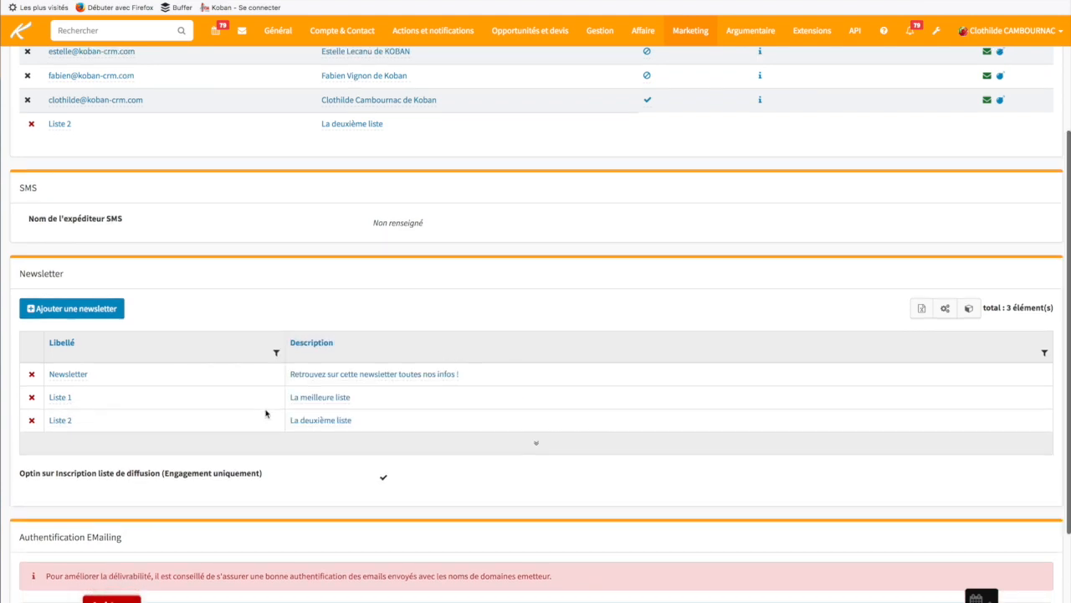
Switch the opt-in for mailing list subscriptions off and back on
{"action": "scroll", "coordinate": [459, 426], "scroll_direction": "down", "scroll_amount": 2}
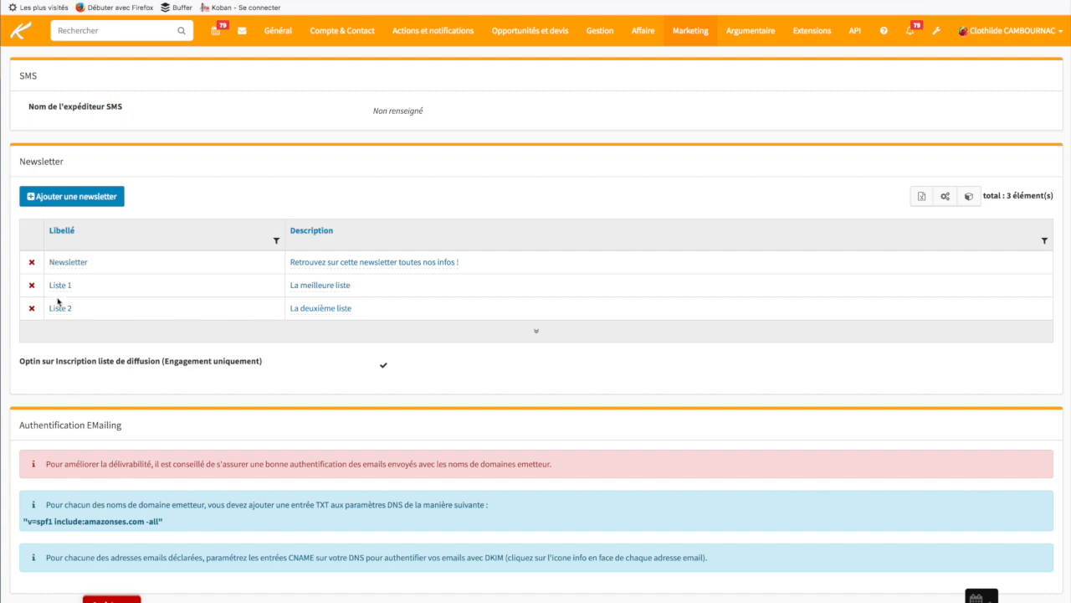
{"action": "left_click_drag", "start_coordinate": [278, 360], "coordinate": [10, 363]}
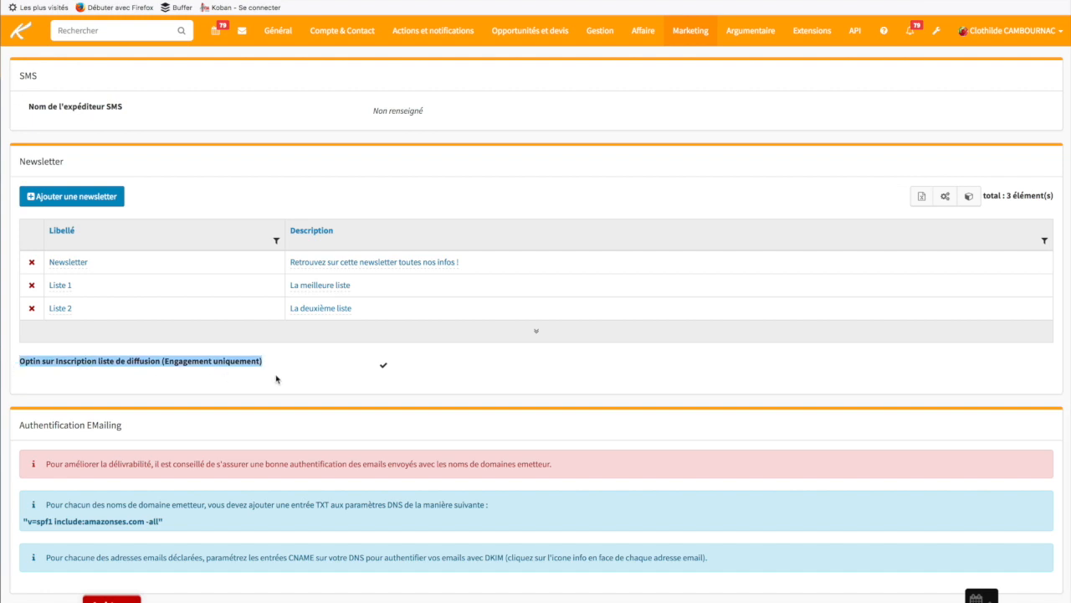
{"action": "left_click", "coordinate": [492, 370]}
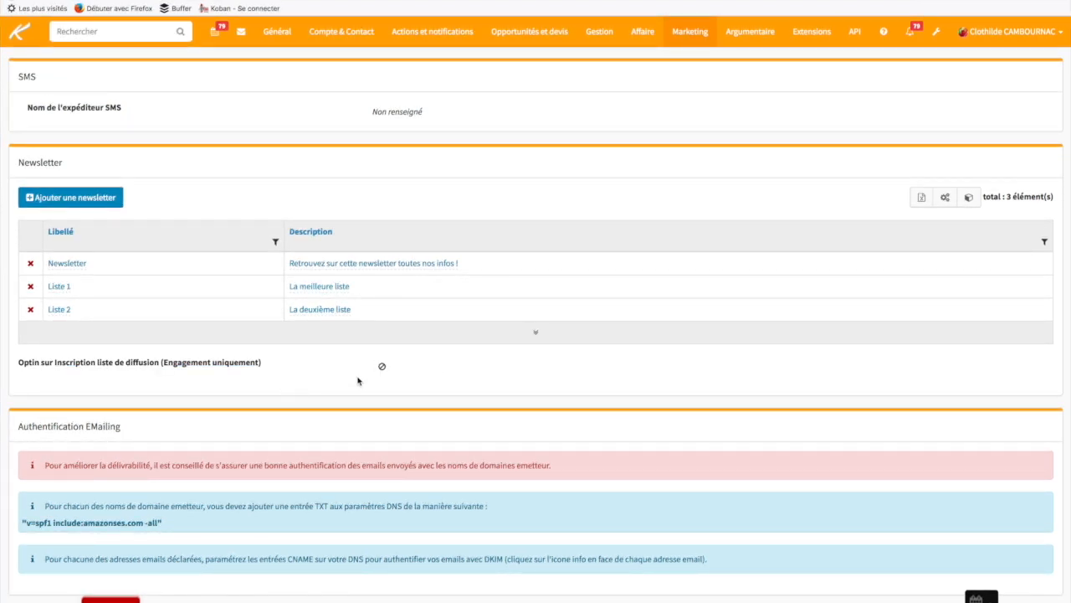
{"action": "left_click", "coordinate": [383, 370]}
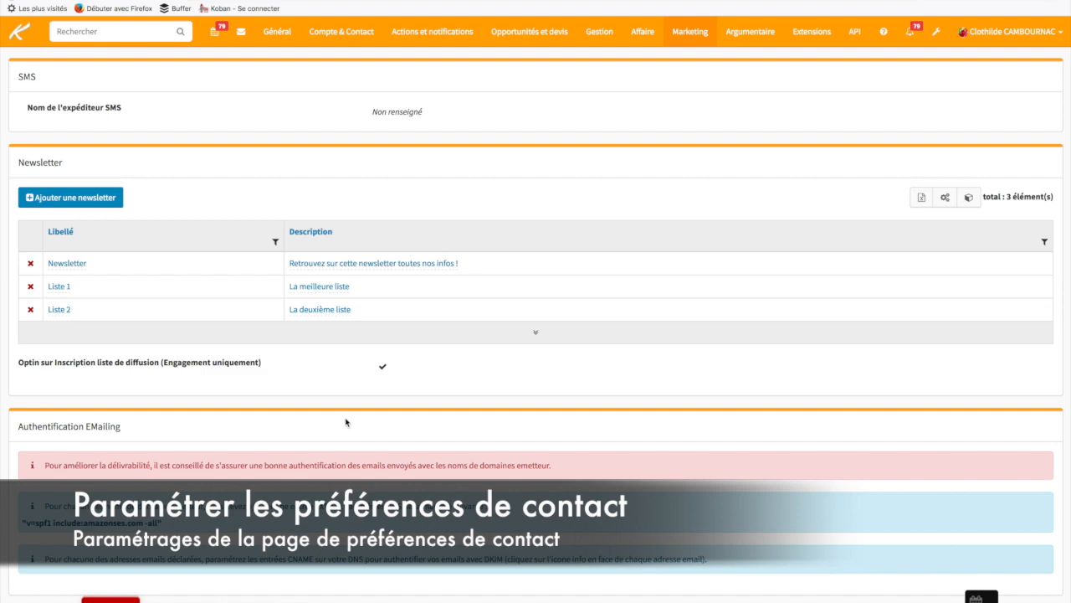
Open the contact preference pages from the emailing options
{"action": "scroll", "coordinate": [345, 422], "scroll_direction": "up", "scroll_amount": 5}
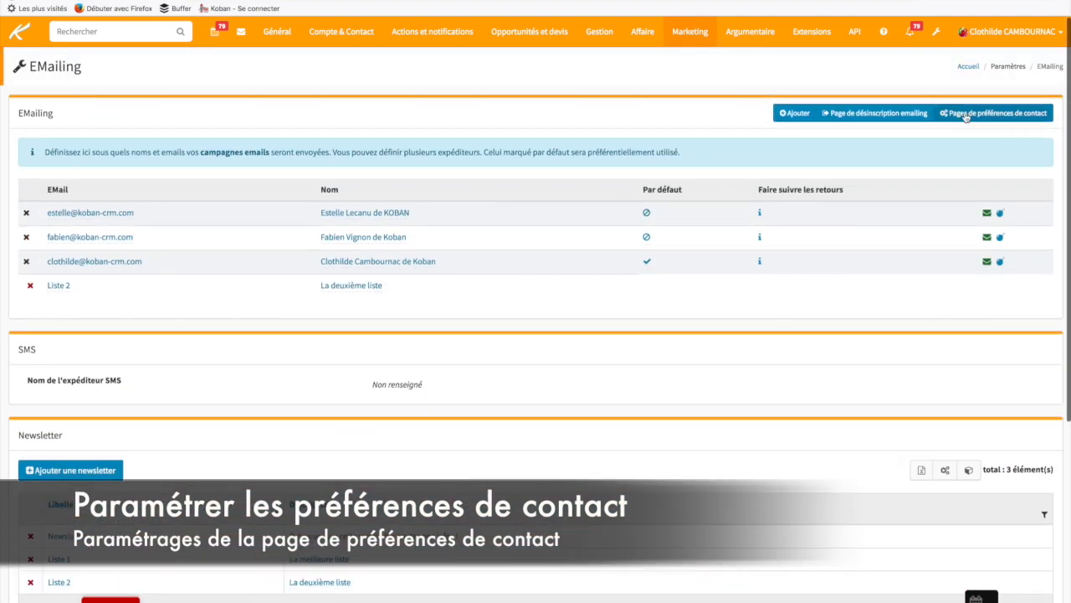
{"action": "left_click", "coordinate": [967, 115]}
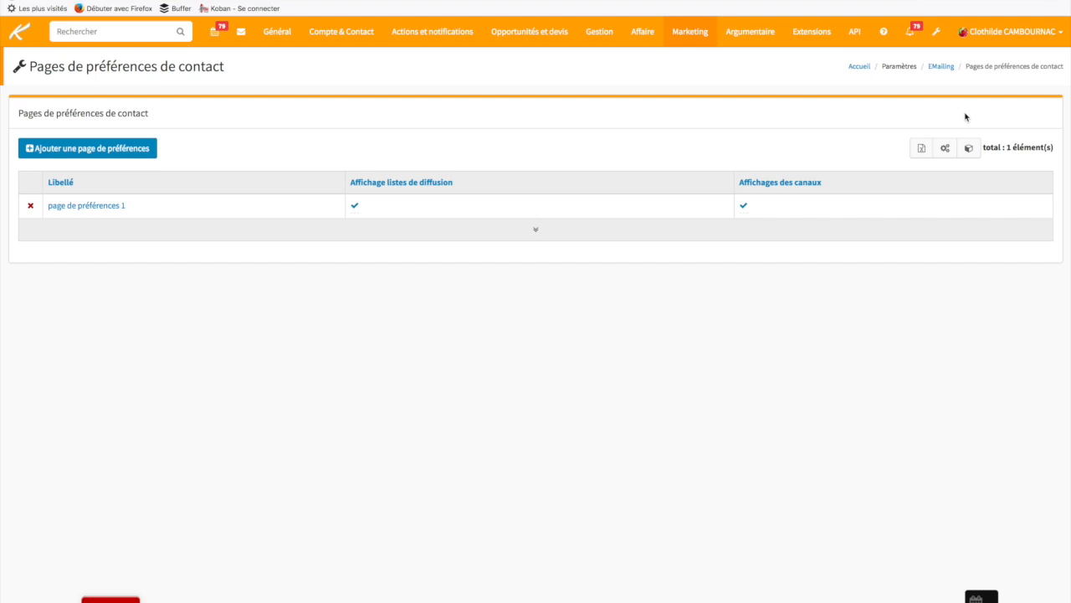
{"action": "left_click", "coordinate": [92, 208]}
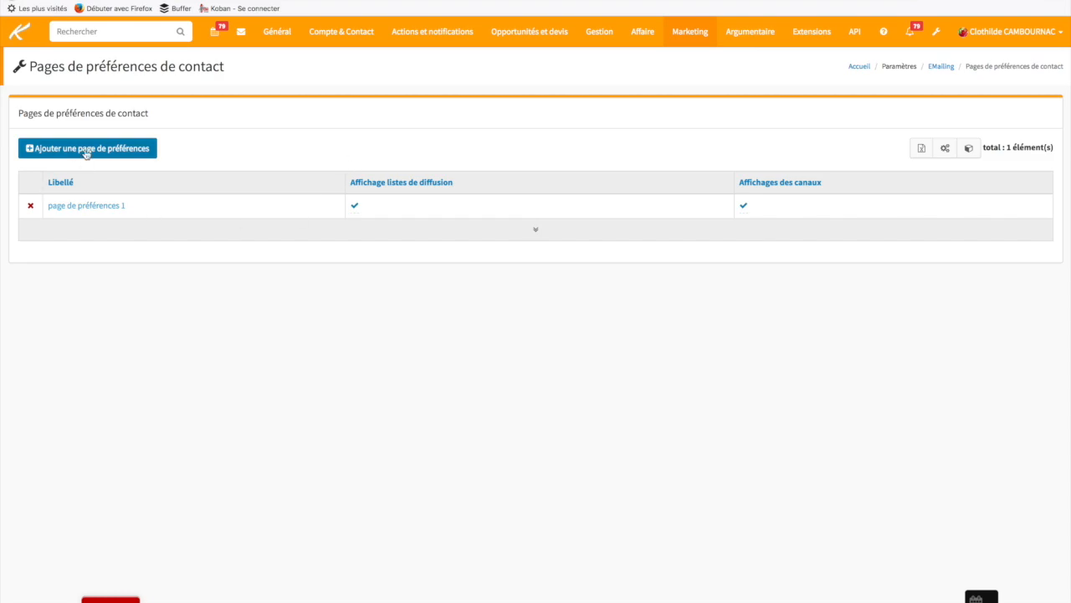
Add a preferences page labelled "page 2" that displays both mailing lists and channels
{"action": "left_click", "coordinate": [83, 155]}
{"action": "left_click", "coordinate": [550, 90]}
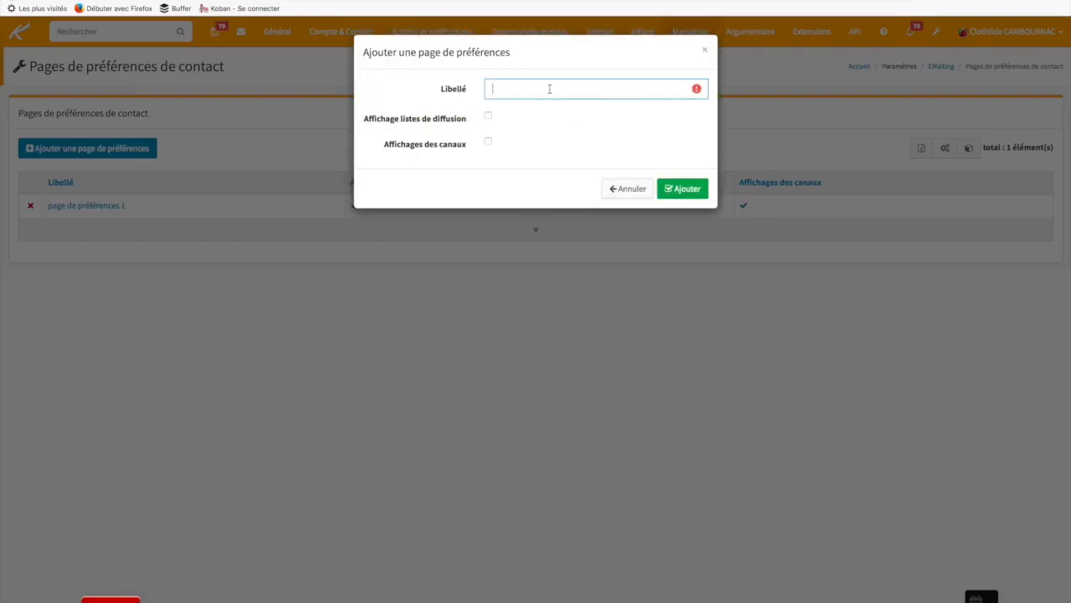
{"action": "type", "text": "page 2"}
{"action": "left_click", "coordinate": [488, 118]}
{"action": "left_click", "coordinate": [489, 144]}
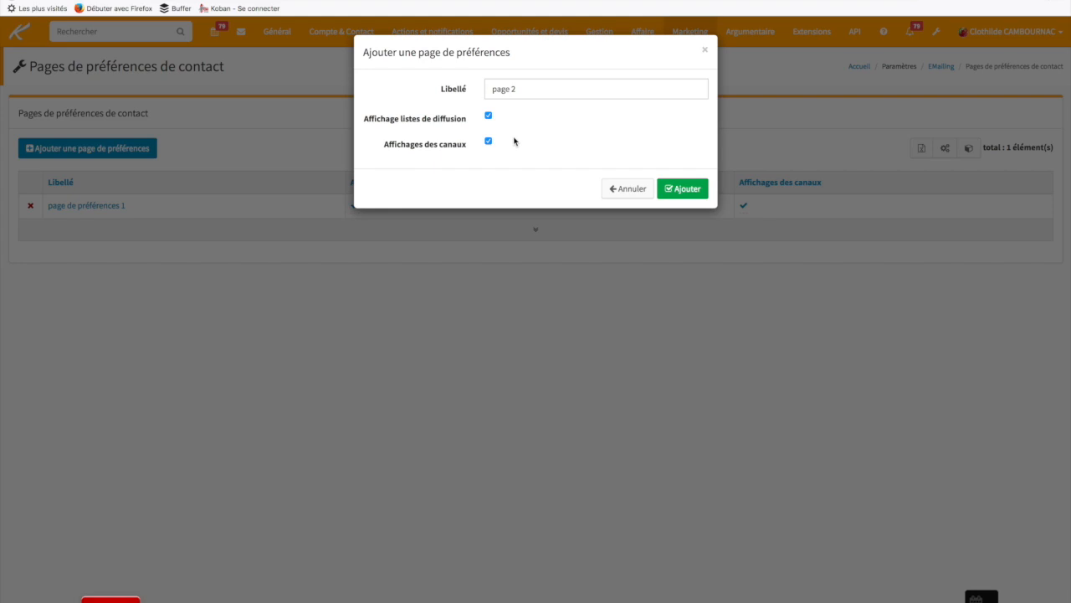
{"action": "left_click", "coordinate": [683, 189]}
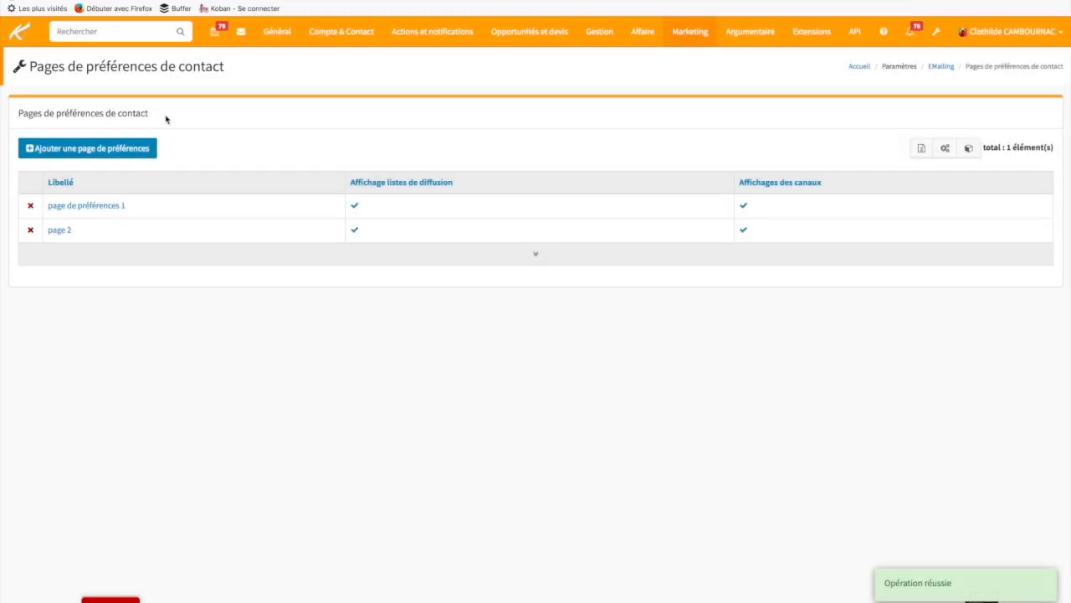
Open the settings of the preferences page "page 2" and switch its mailing list display off and back on
{"action": "left_click", "coordinate": [61, 231]}
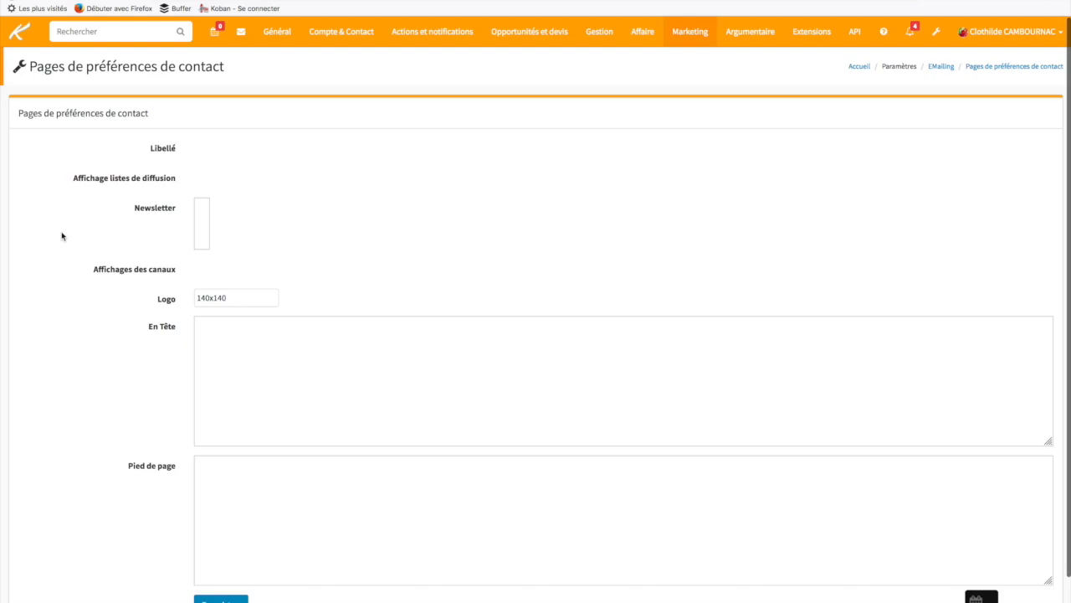
{"action": "scroll", "coordinate": [830, 280], "scroll_direction": "down", "scroll_amount": 1}
{"action": "scroll", "coordinate": [829, 280], "scroll_direction": "down", "scroll_amount": 5}
{"action": "scroll", "coordinate": [827, 276], "scroll_direction": "up", "scroll_amount": 2}
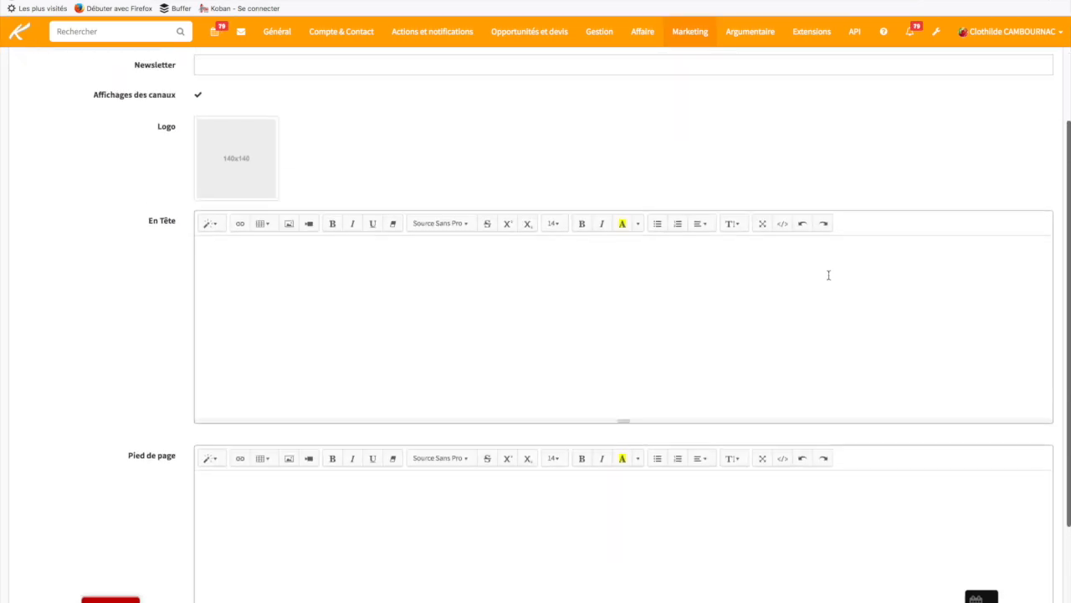
{"action": "scroll", "coordinate": [829, 274], "scroll_direction": "up", "scroll_amount": 4}
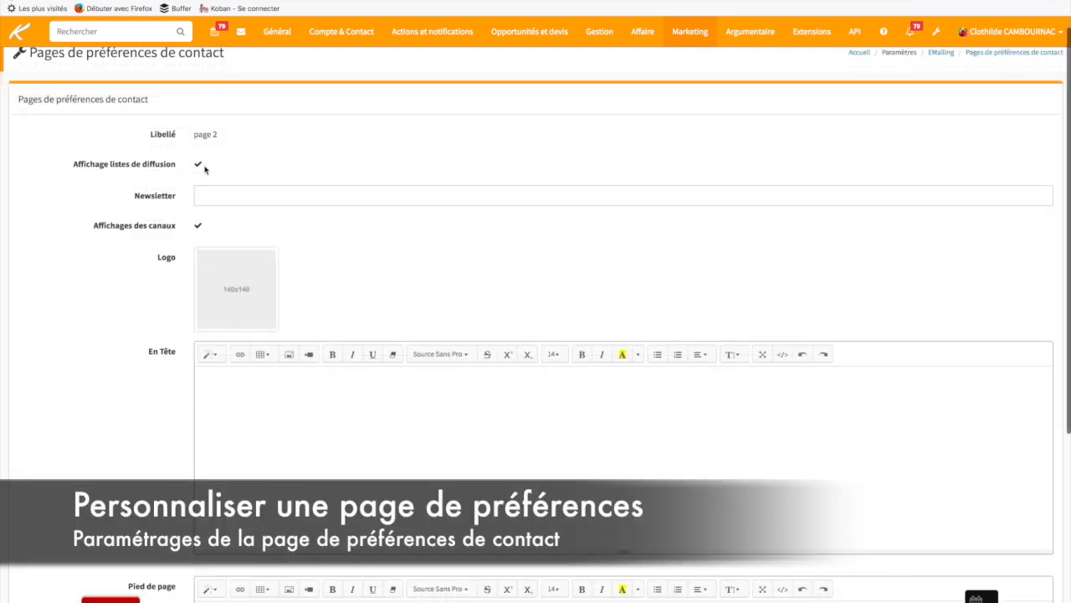
{"action": "left_click", "coordinate": [197, 165]}
{"action": "left_click", "coordinate": [198, 164]}
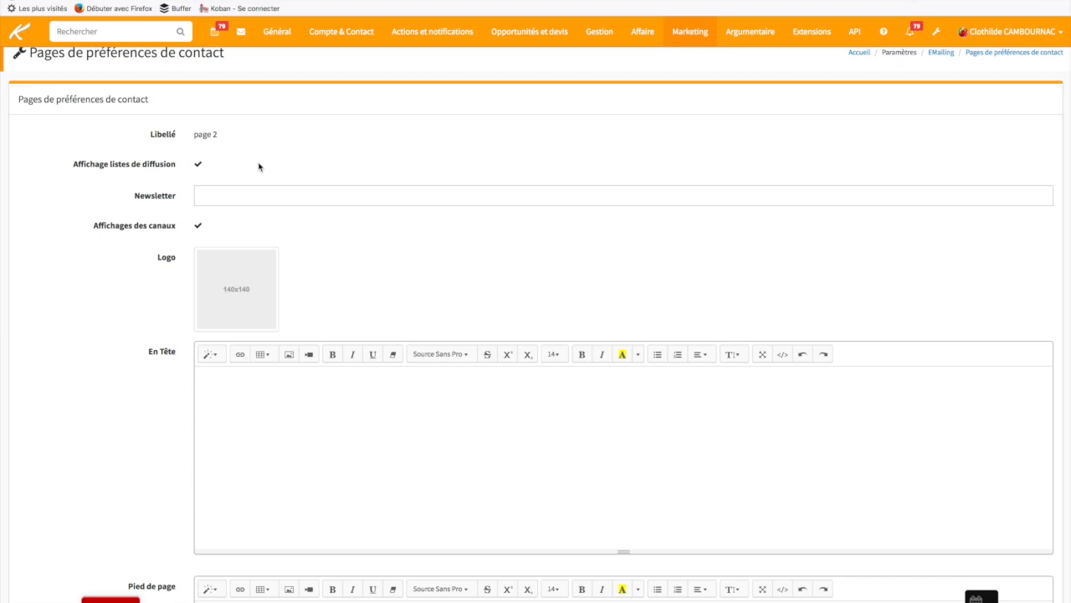
Assign Newsletter, Liste 1 and Liste 2 as the newsletters offered on "page 2"
{"action": "left_click", "coordinate": [231, 195]}
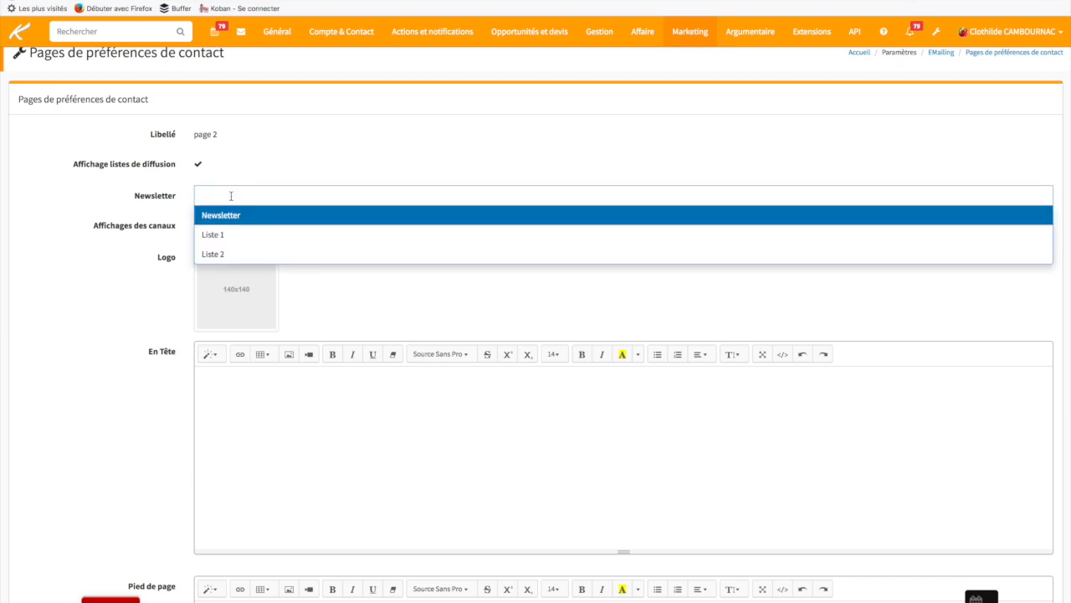
{"action": "left_click", "coordinate": [210, 215]}
{"action": "left_click", "coordinate": [282, 195]}
{"action": "left_click", "coordinate": [252, 234]}
{"action": "left_click", "coordinate": [335, 201]}
{"action": "left_click", "coordinate": [274, 254]}
Remove Liste 1 from the newsletters offered on "page 2", keeping only Newsletter
{"action": "left_click", "coordinate": [304, 196]}
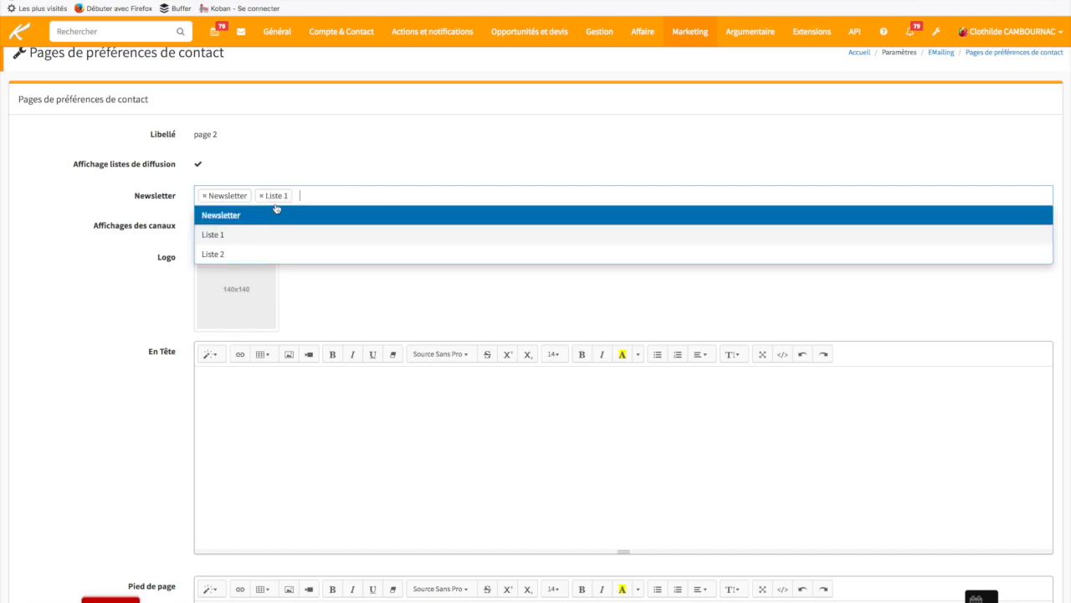
{"action": "left_click", "coordinate": [261, 195]}
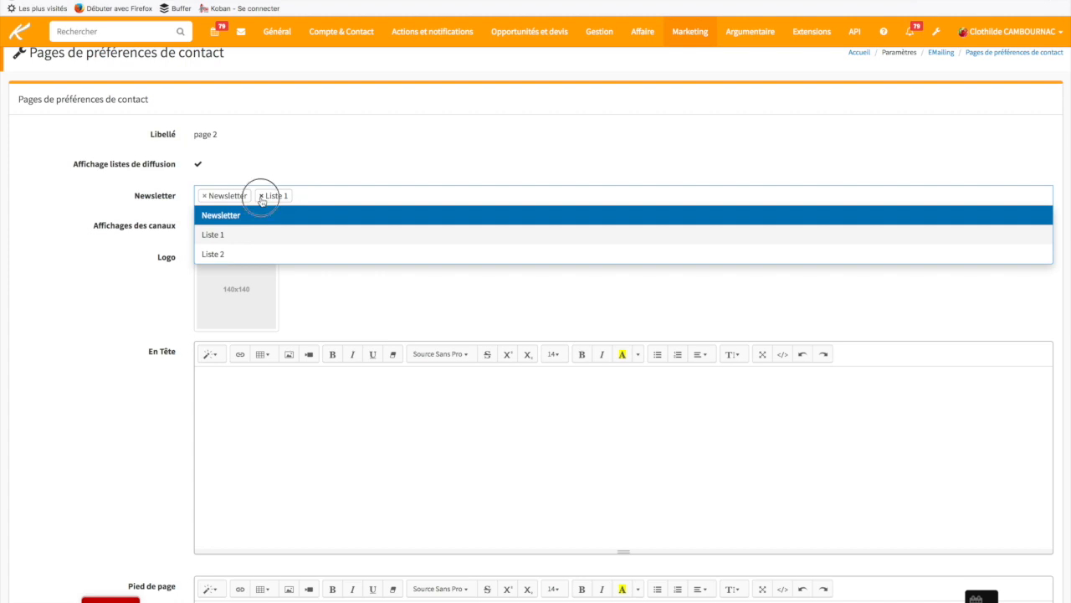
{"action": "left_click", "coordinate": [340, 167]}
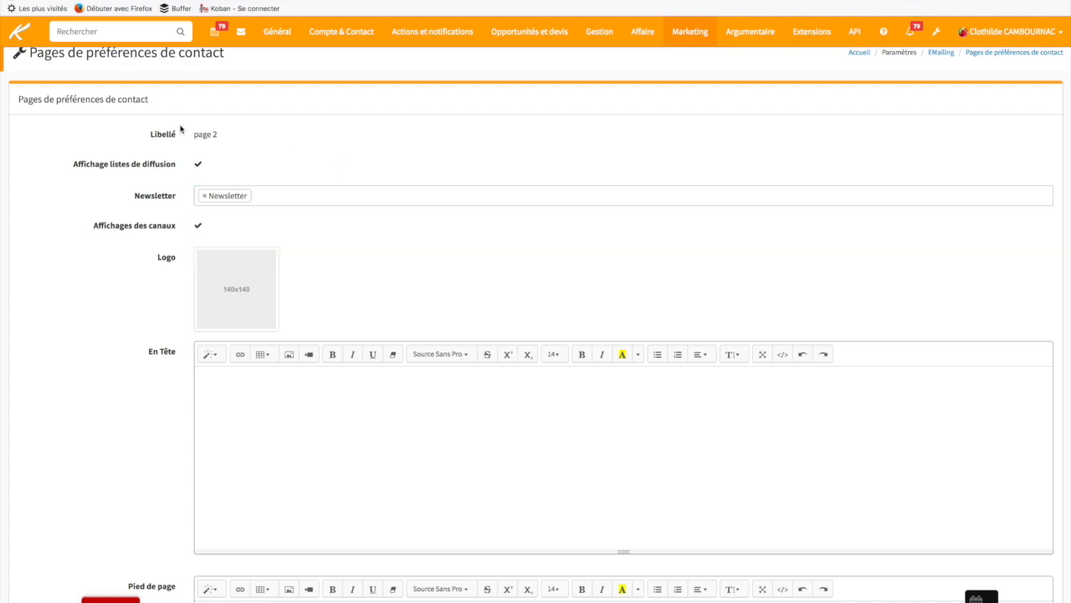
Open the logo upload dialog of "page 2" and close it without choosing a file
{"action": "left_click", "coordinate": [199, 226]}
{"action": "left_click", "coordinate": [253, 293]}
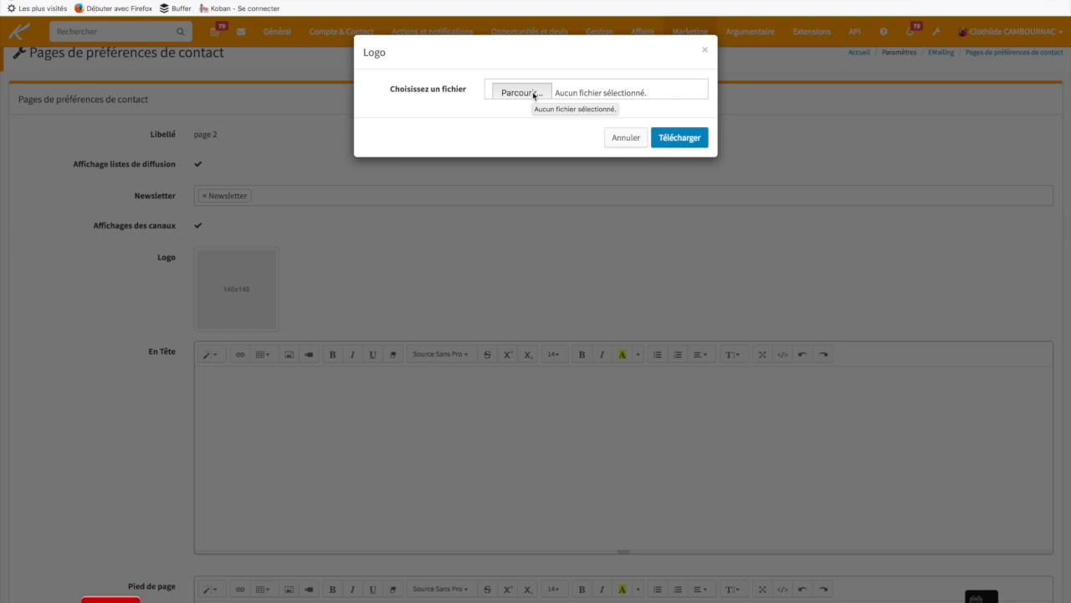
{"action": "left_click", "coordinate": [706, 52]}
Examine the header and footer editors of "page 2", including the header's video insertion dialog
{"action": "left_click", "coordinate": [388, 396]}
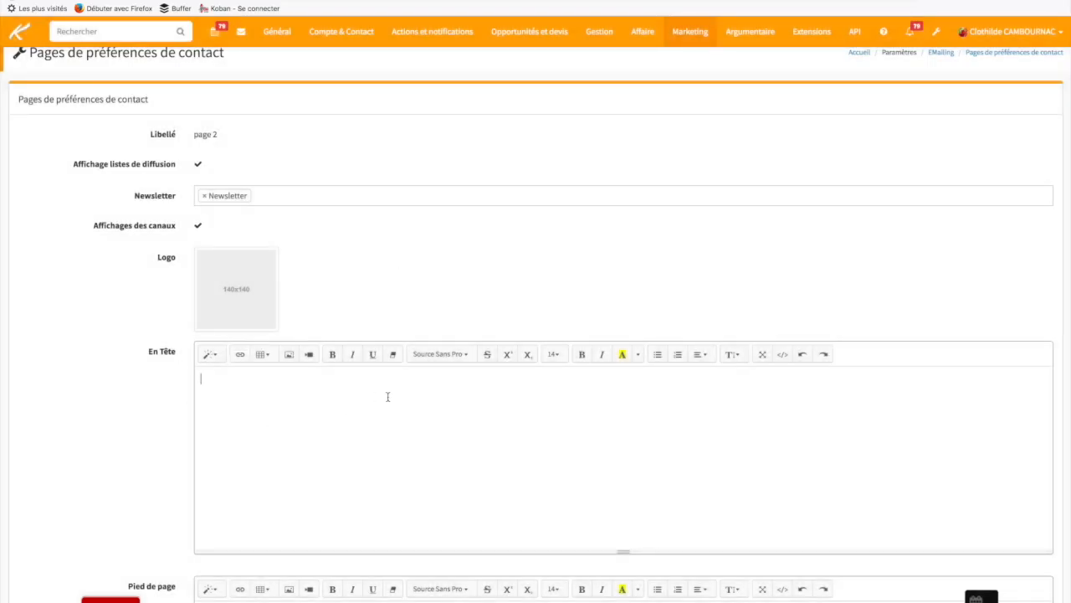
{"action": "scroll", "coordinate": [388, 397], "scroll_direction": "down", "scroll_amount": 3}
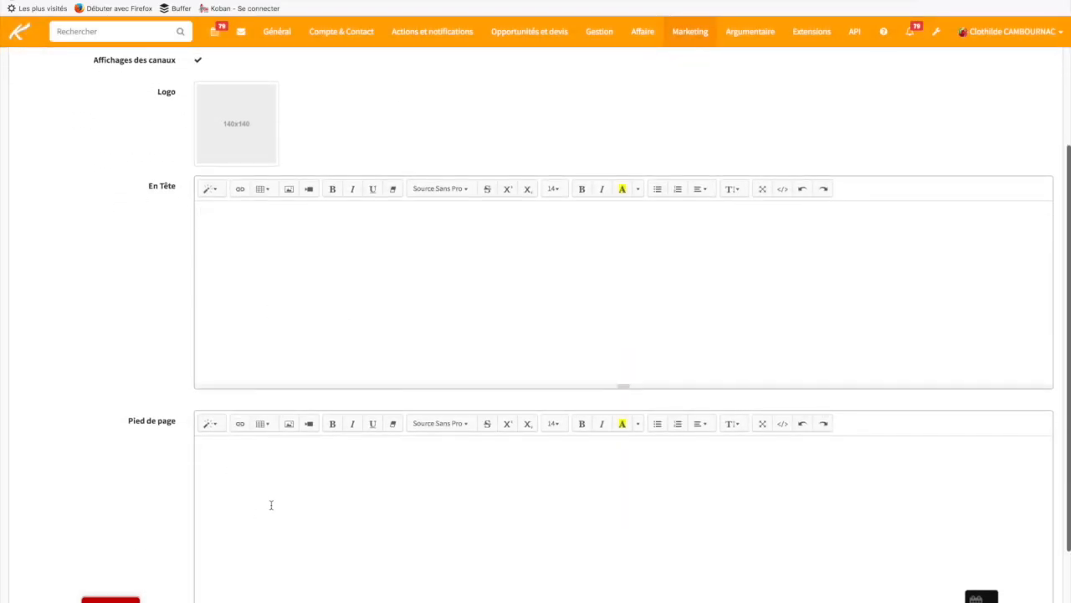
{"action": "scroll", "coordinate": [295, 468], "scroll_direction": "down", "scroll_amount": 2}
{"action": "left_click", "coordinate": [256, 363]}
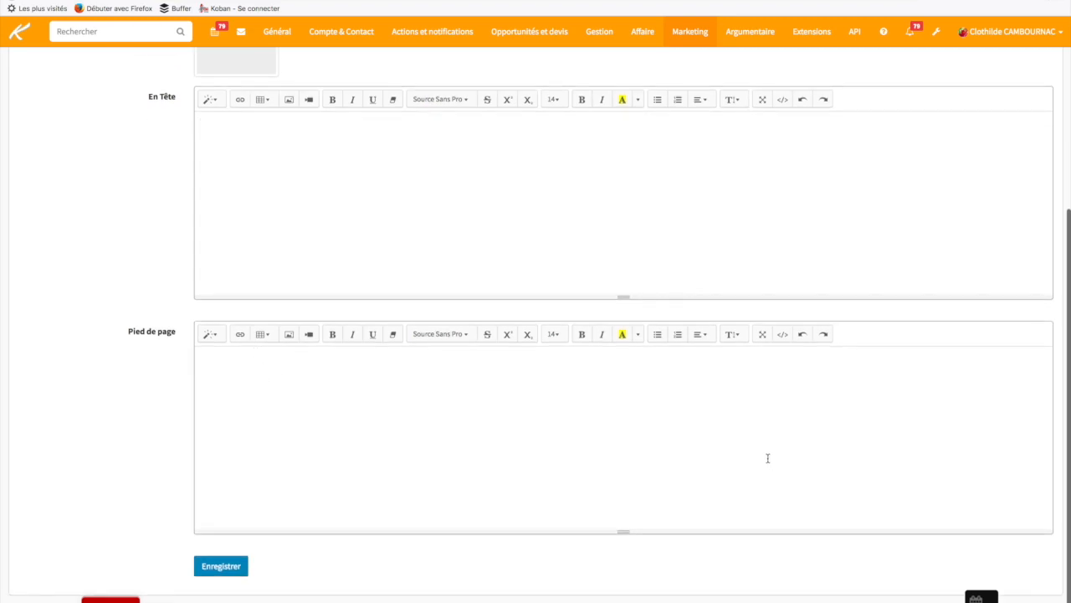
{"action": "scroll", "coordinate": [674, 437], "scroll_direction": "up", "scroll_amount": 4}
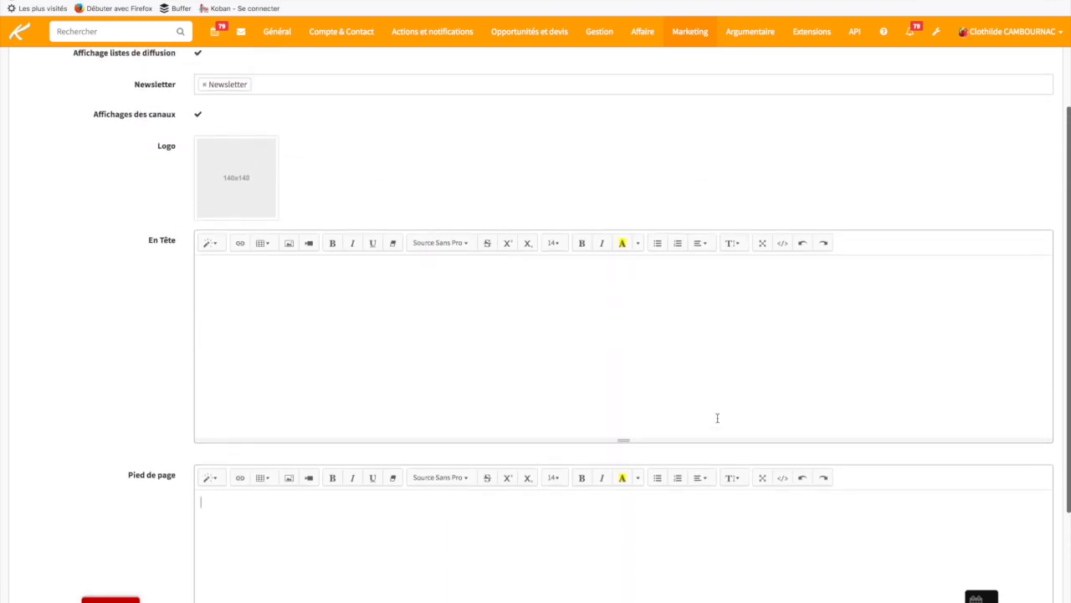
{"action": "left_click", "coordinate": [265, 302]}
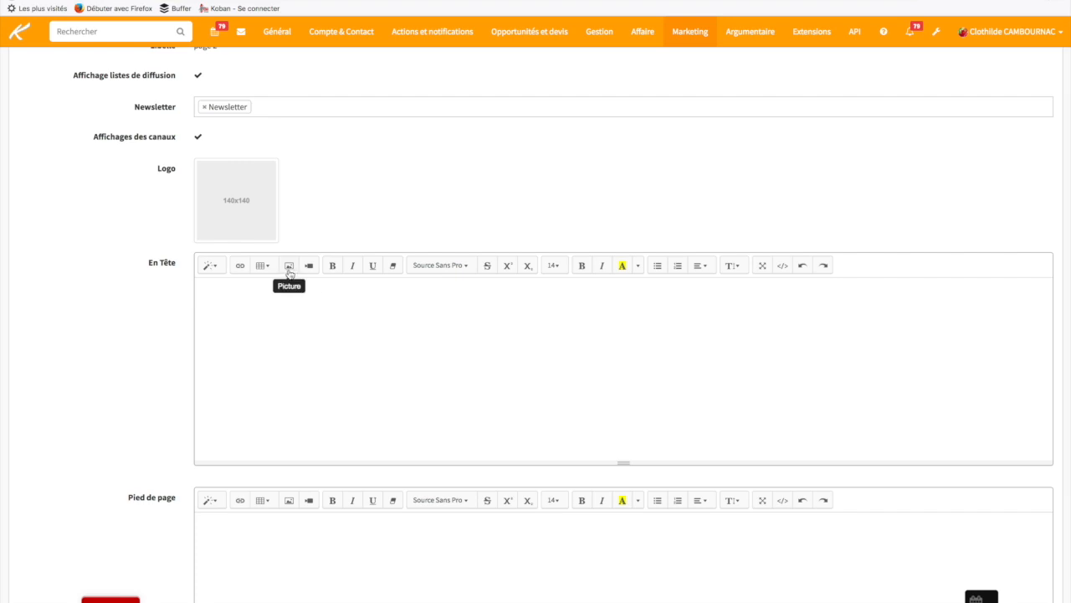
{"action": "left_click", "coordinate": [311, 266]}
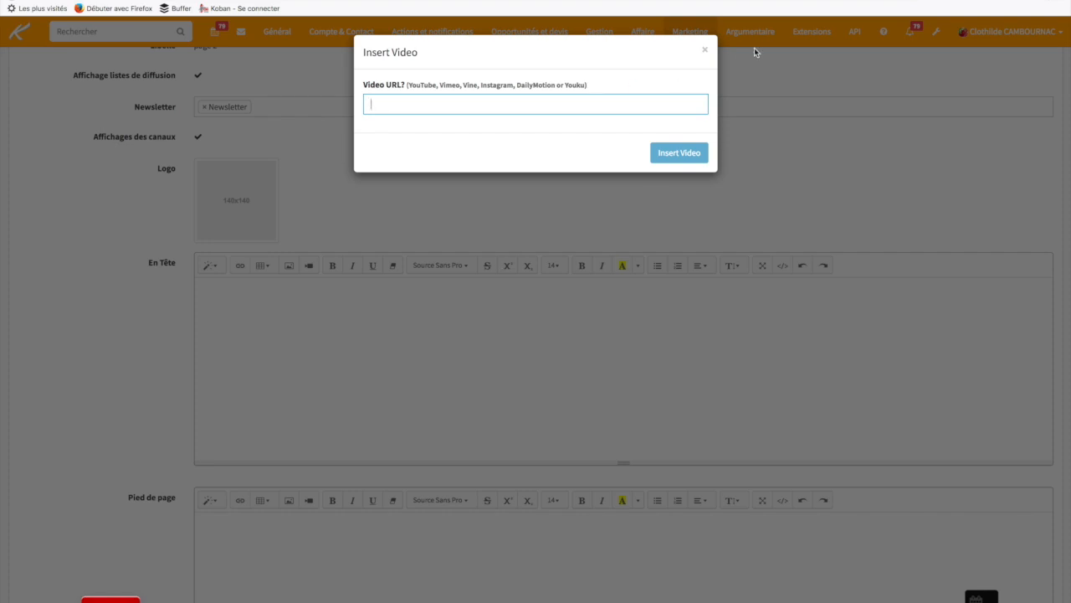
{"action": "left_click", "coordinate": [708, 53]}
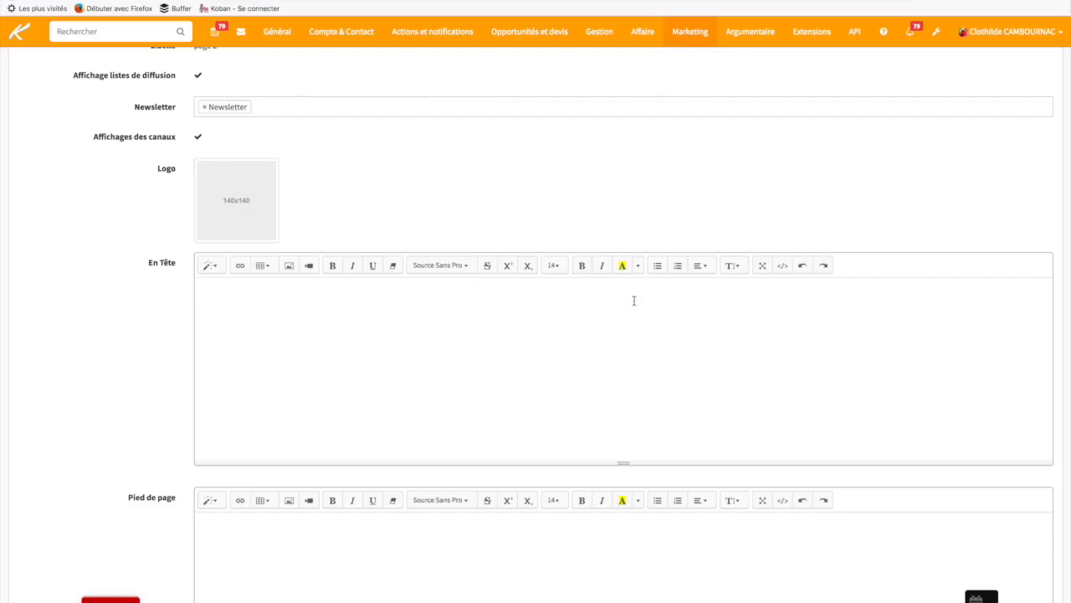
Save the settings of the preferences page "page 2"
{"action": "scroll", "coordinate": [327, 333], "scroll_direction": "down", "scroll_amount": 3}
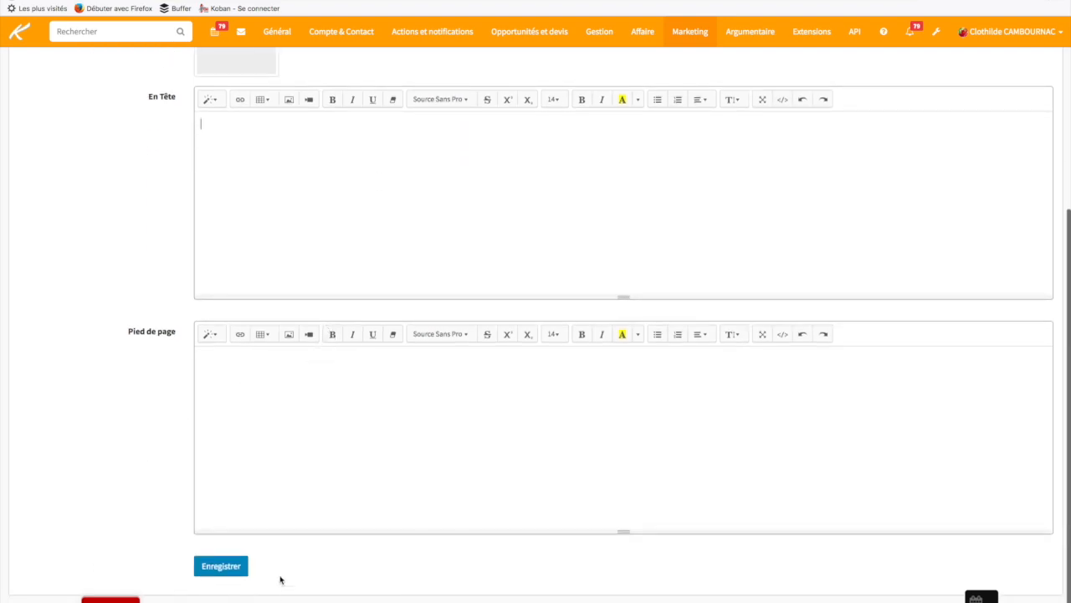
{"action": "left_click", "coordinate": [225, 572]}
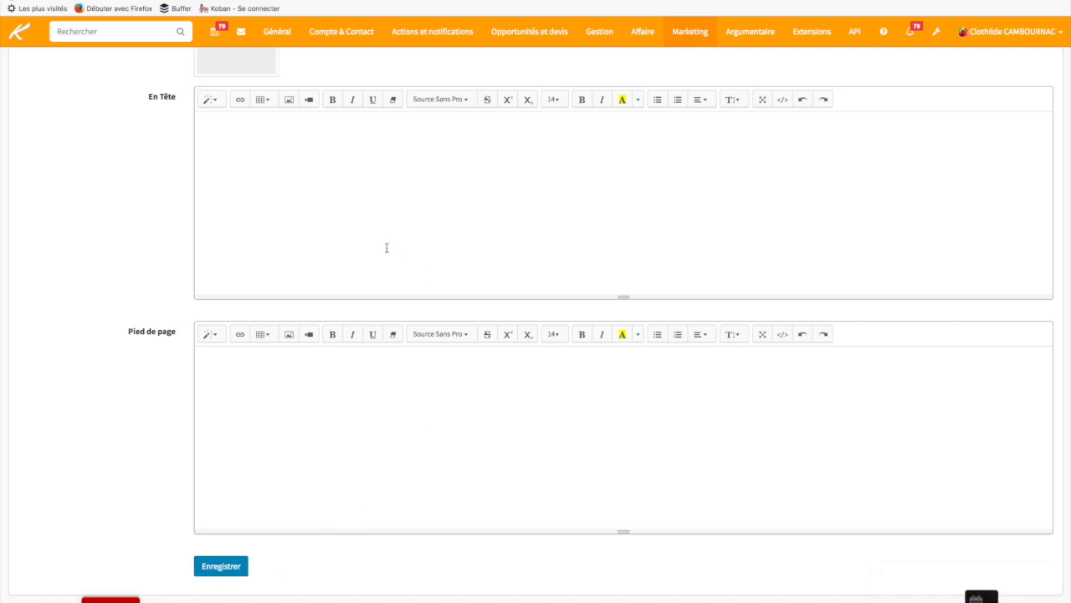
Inspect the image attributes of the newsletter banner in the header of the completed preferences page
{"action": "scroll", "coordinate": [332, 198], "scroll_direction": "up", "scroll_amount": 5}
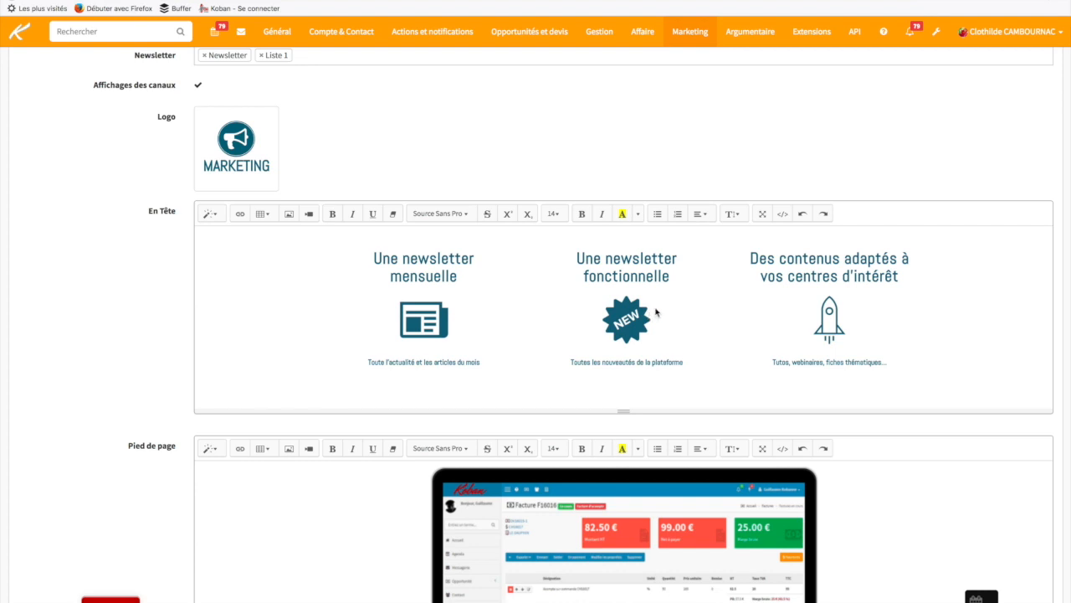
{"action": "left_click", "coordinate": [656, 309]}
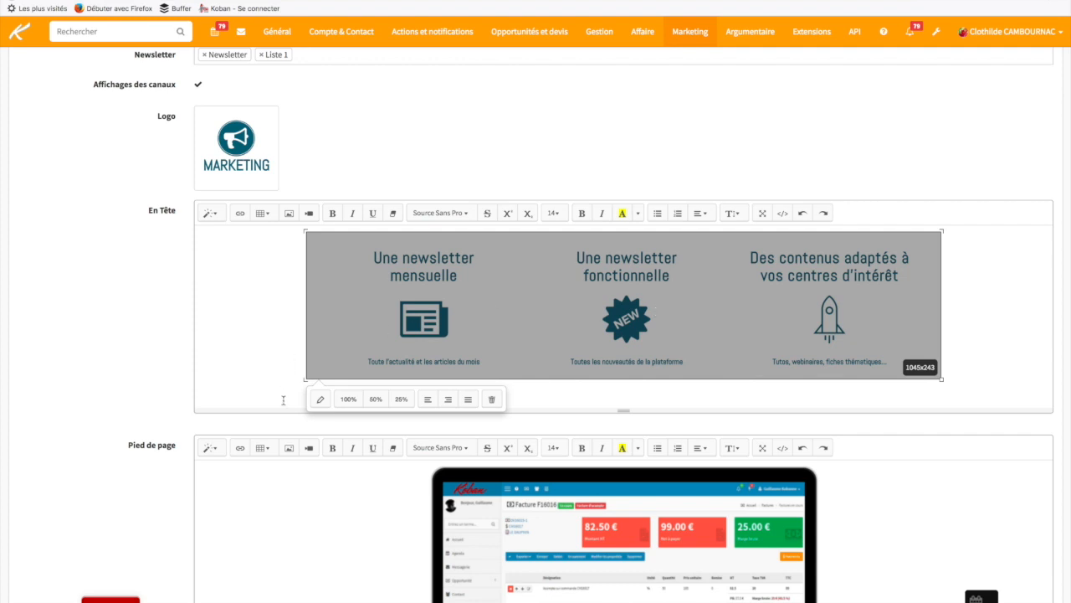
{"action": "left_click", "coordinate": [324, 402]}
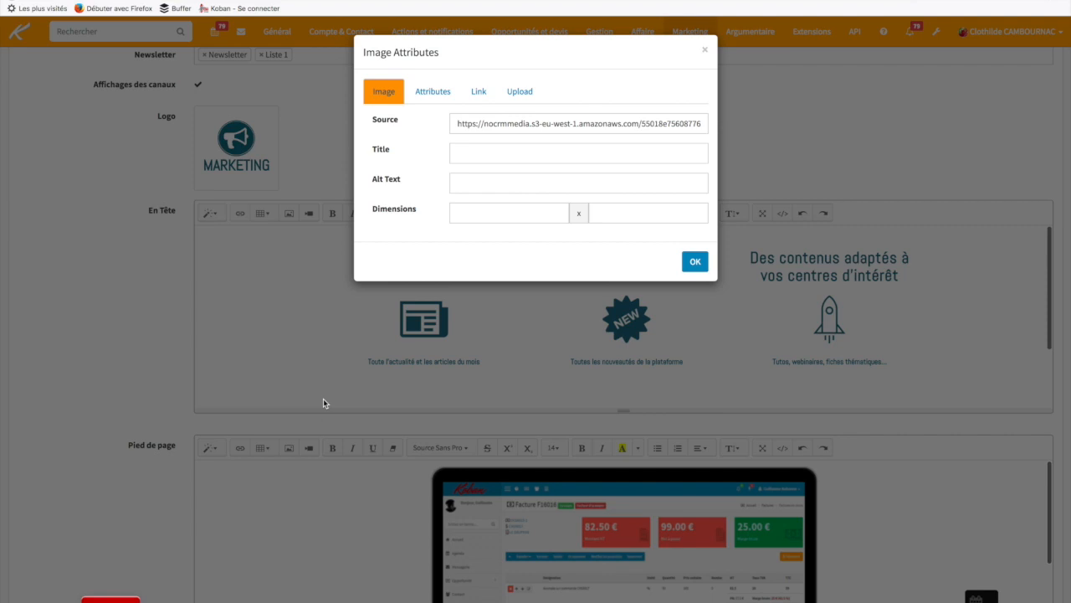
{"action": "left_click", "coordinate": [481, 153]}
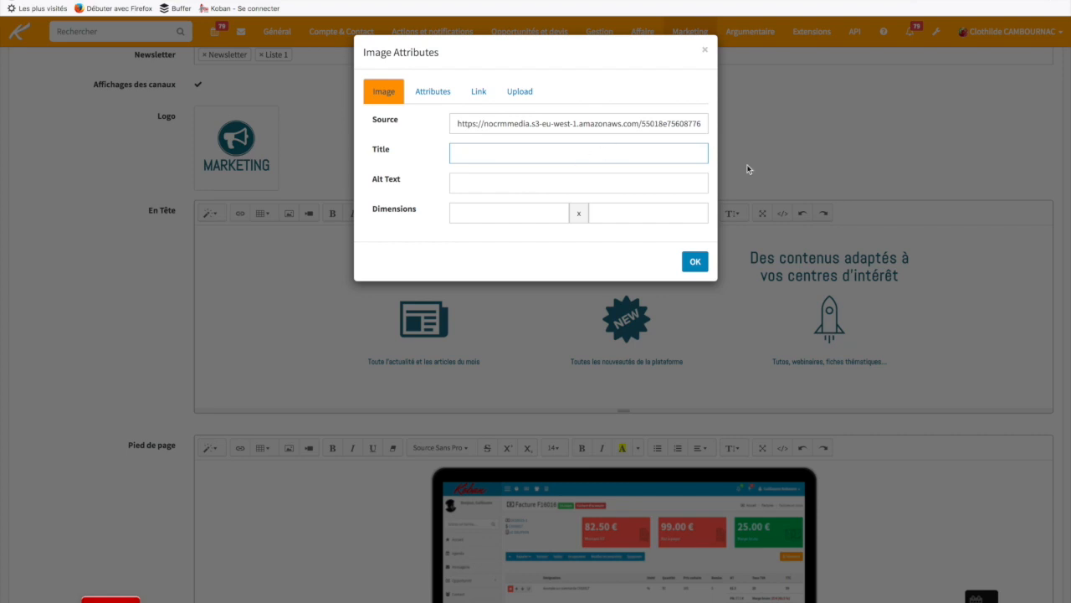
{"action": "left_click", "coordinate": [695, 262]}
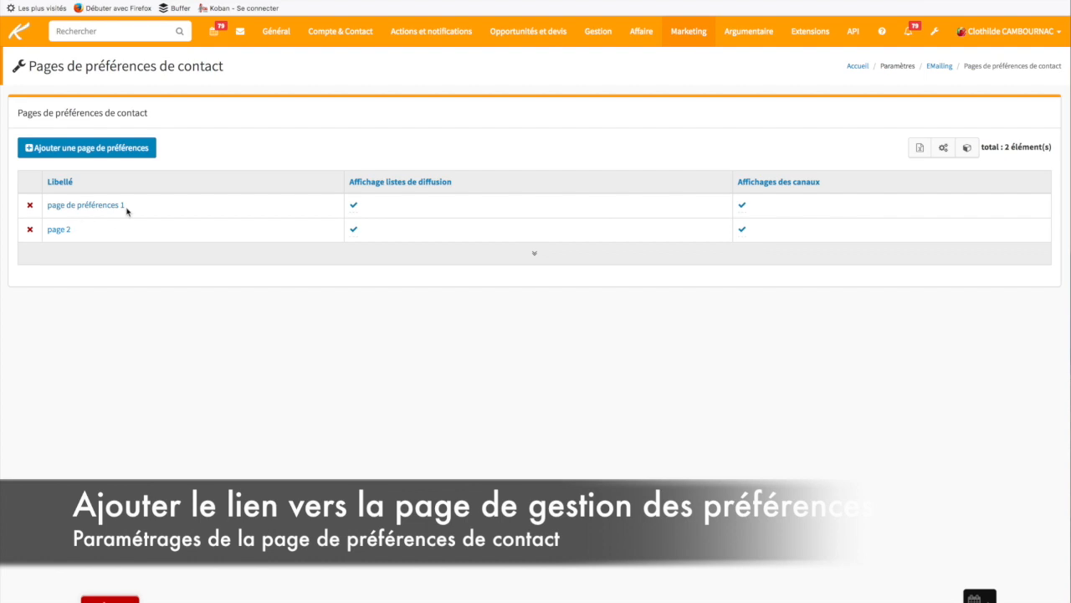
Return to the emailing options and look over the senders and newsletter list
{"action": "left_click", "coordinate": [939, 65]}
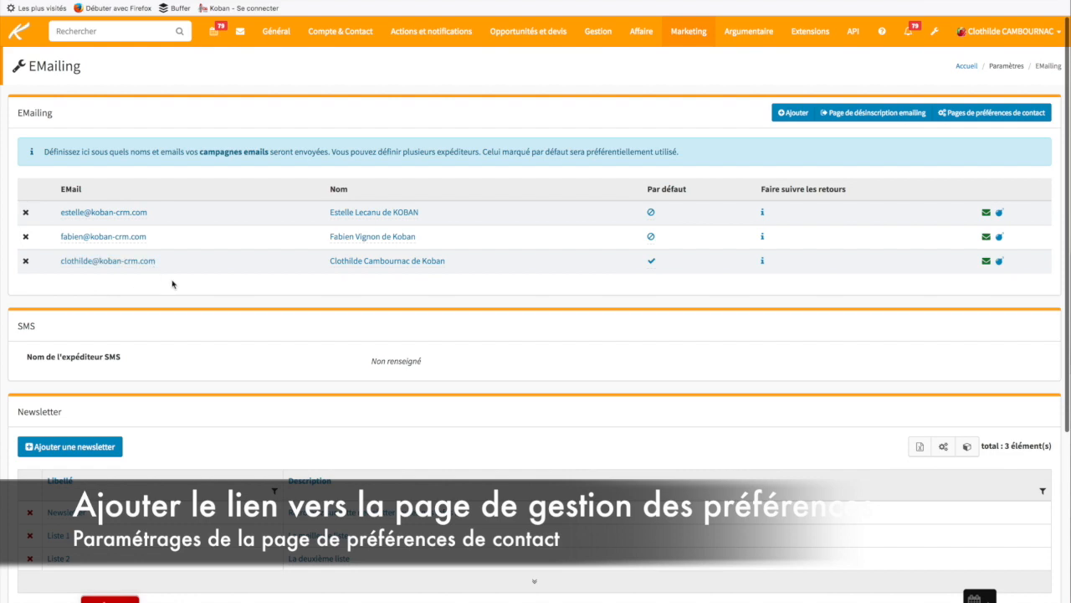
{"action": "scroll", "coordinate": [168, 263], "scroll_direction": "down", "scroll_amount": 5}
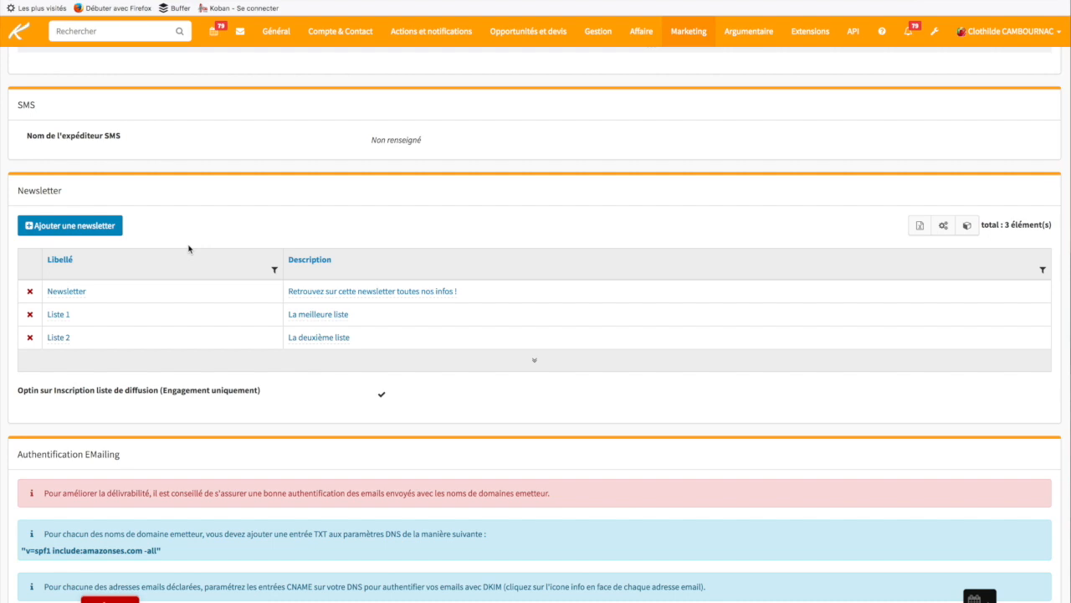
{"action": "scroll", "coordinate": [188, 249], "scroll_direction": "up", "scroll_amount": 5}
Add an email template labelled "email test preferences" and open it in the editor
{"action": "mouse_move", "coordinate": [684, 38]}
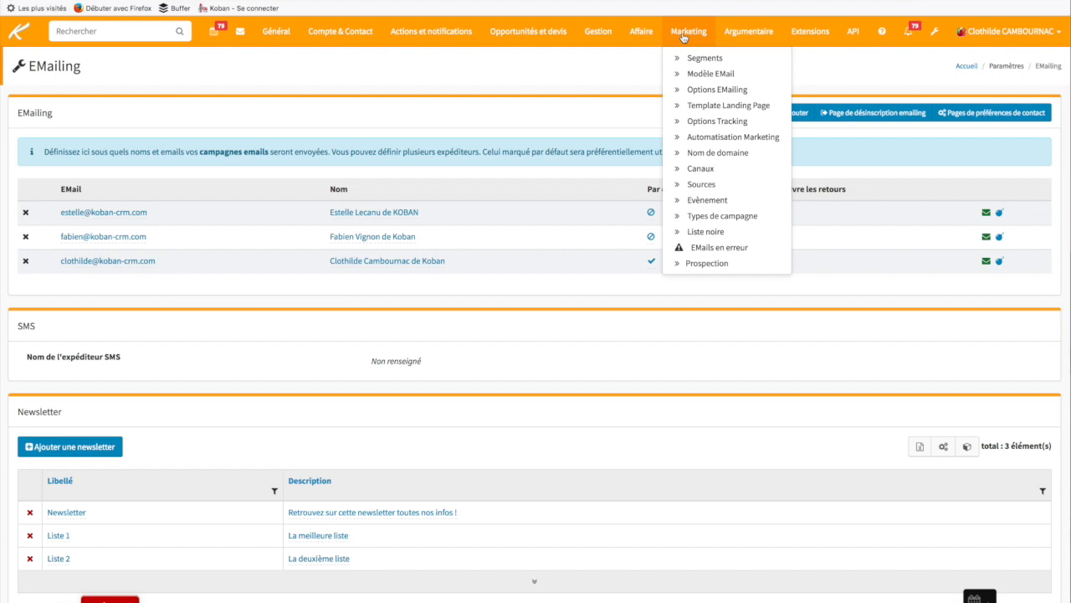
{"action": "left_click", "coordinate": [708, 74]}
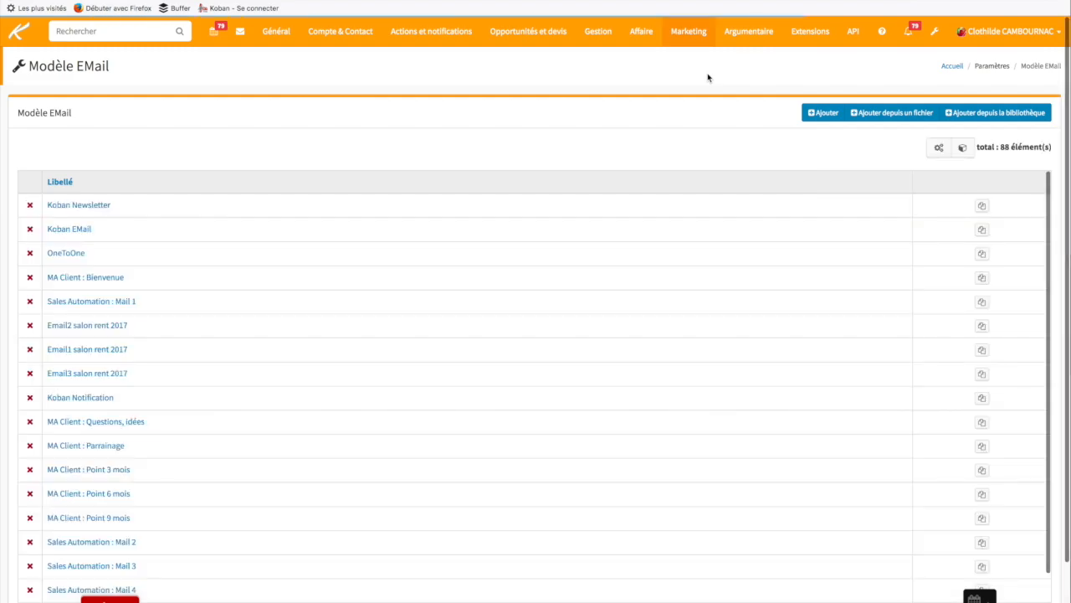
{"action": "left_click", "coordinate": [827, 116]}
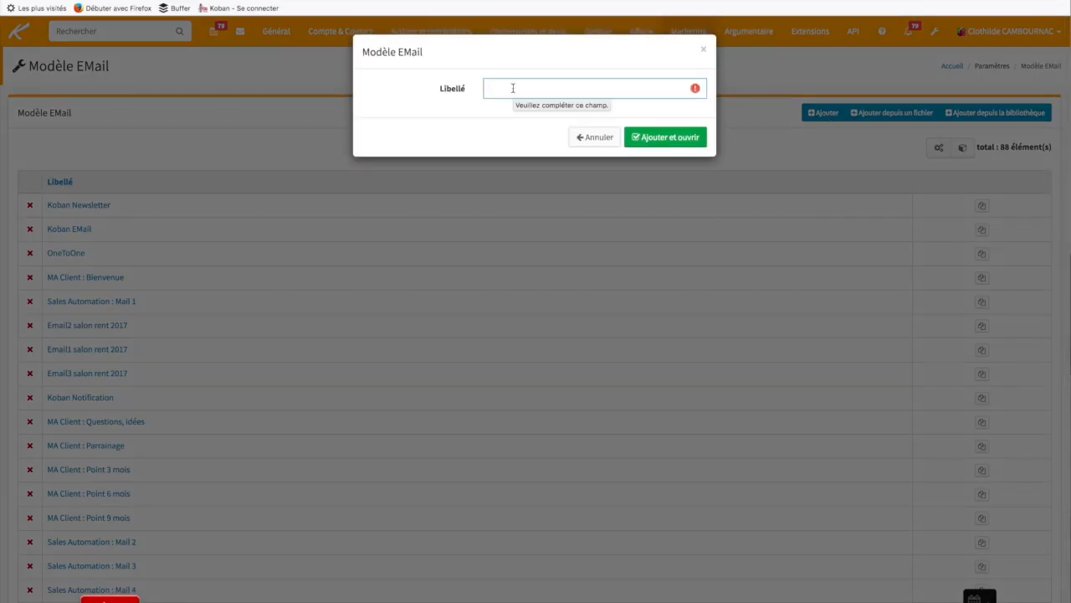
{"action": "type", "text": "email test prefenren"}
{"action": "key", "text": "BackSpace"}
{"action": "key", "text": "BackSpace"}
{"action": "key", "text": "BackSpace"}
{"action": "type", "text": "rences"}
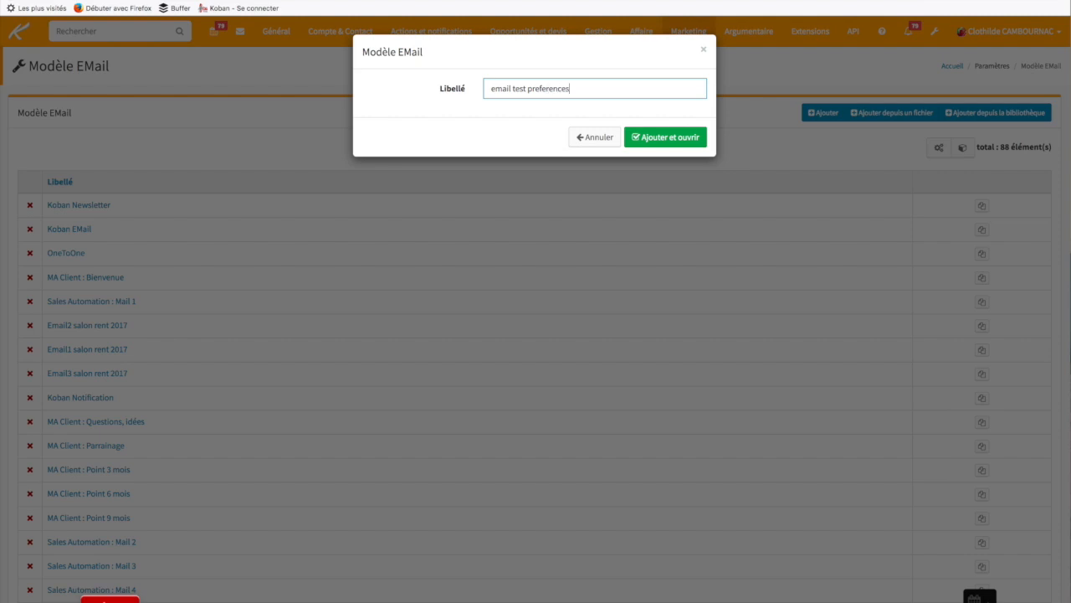
{"action": "left_click", "coordinate": [665, 138]}
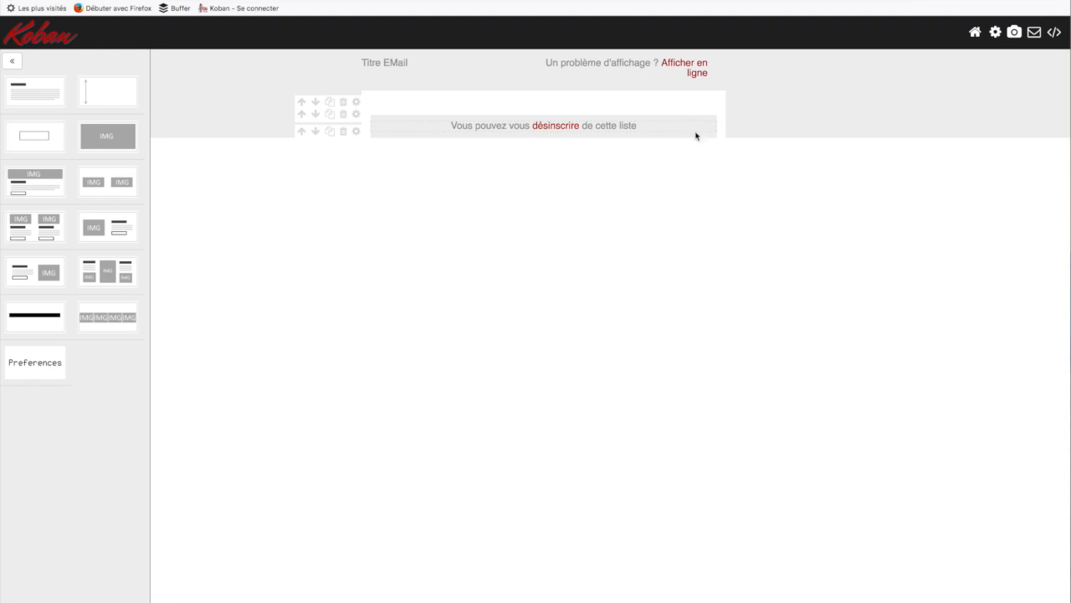
Add a Preferences block to the email template and link it to "page de préférences 1"
{"action": "left_click", "coordinate": [35, 367]}
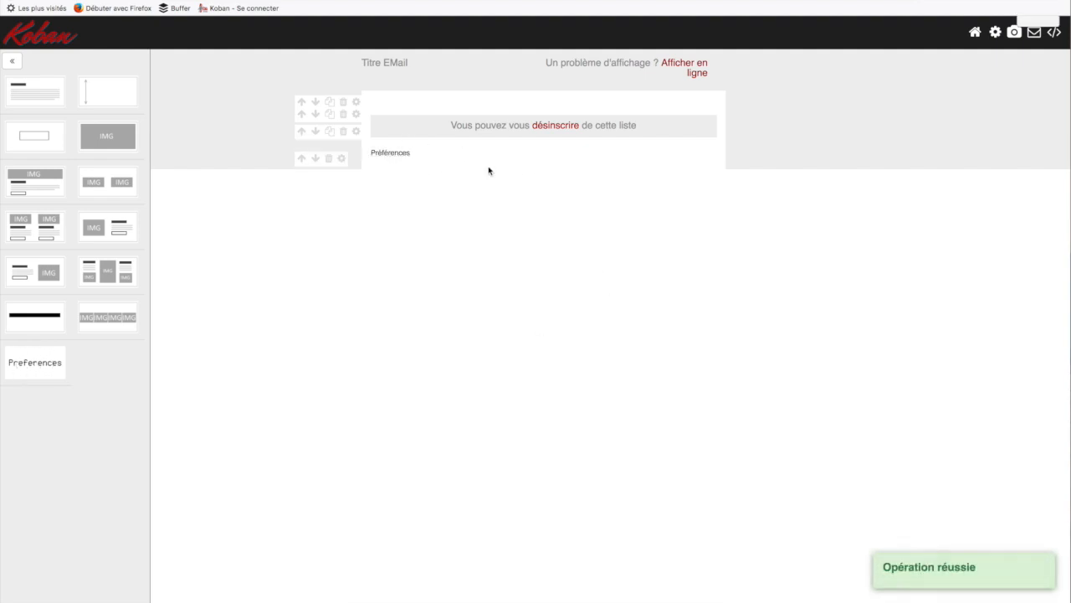
{"action": "left_click", "coordinate": [12, 61]}
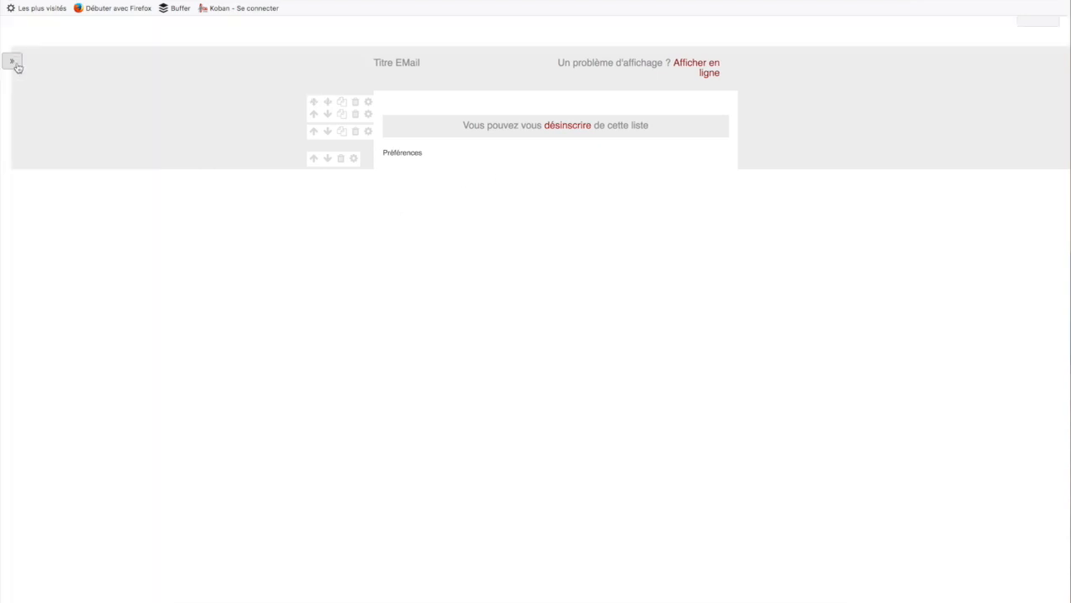
{"action": "left_click", "coordinate": [416, 154]}
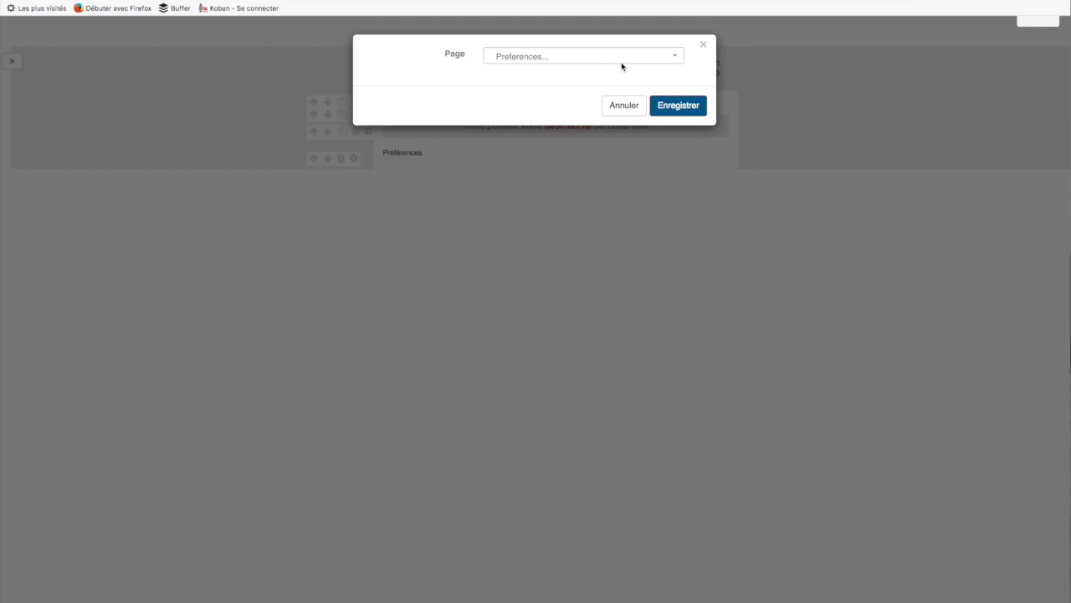
{"action": "left_click", "coordinate": [634, 56]}
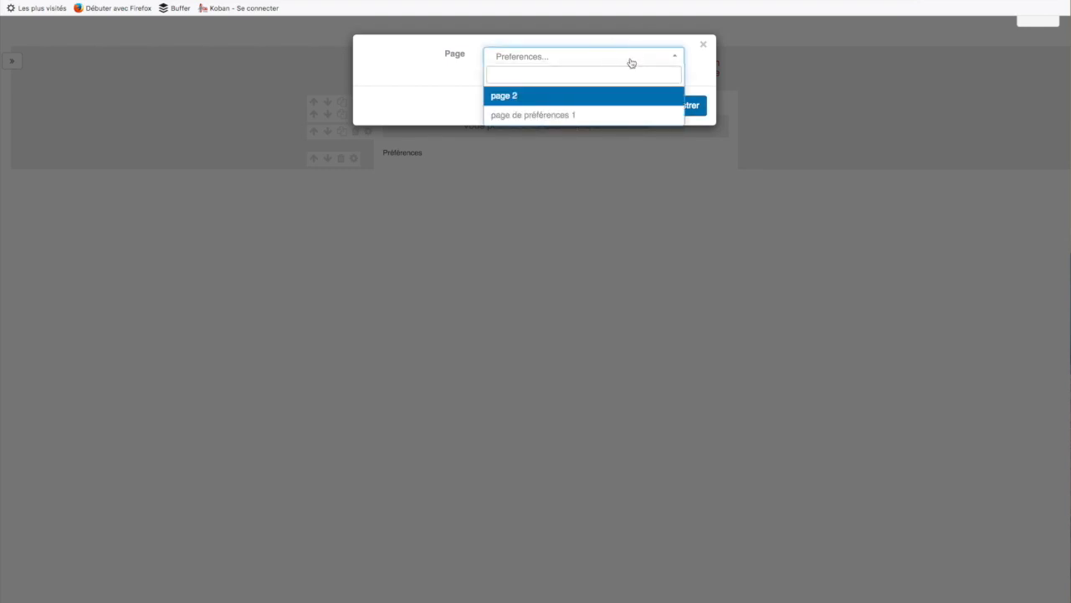
{"action": "left_click", "coordinate": [578, 118]}
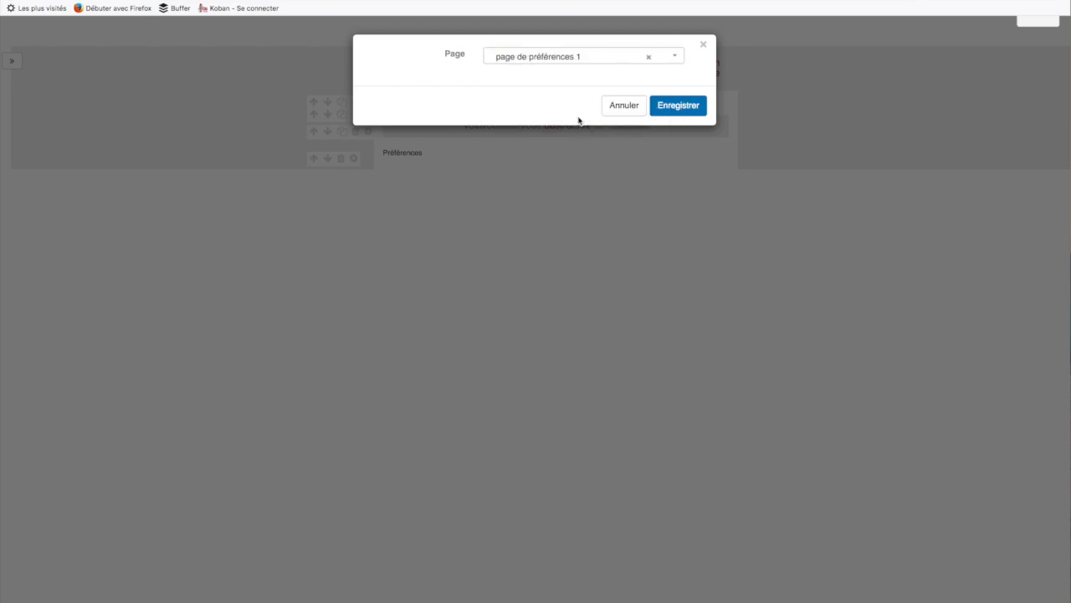
{"action": "left_click", "coordinate": [673, 108]}
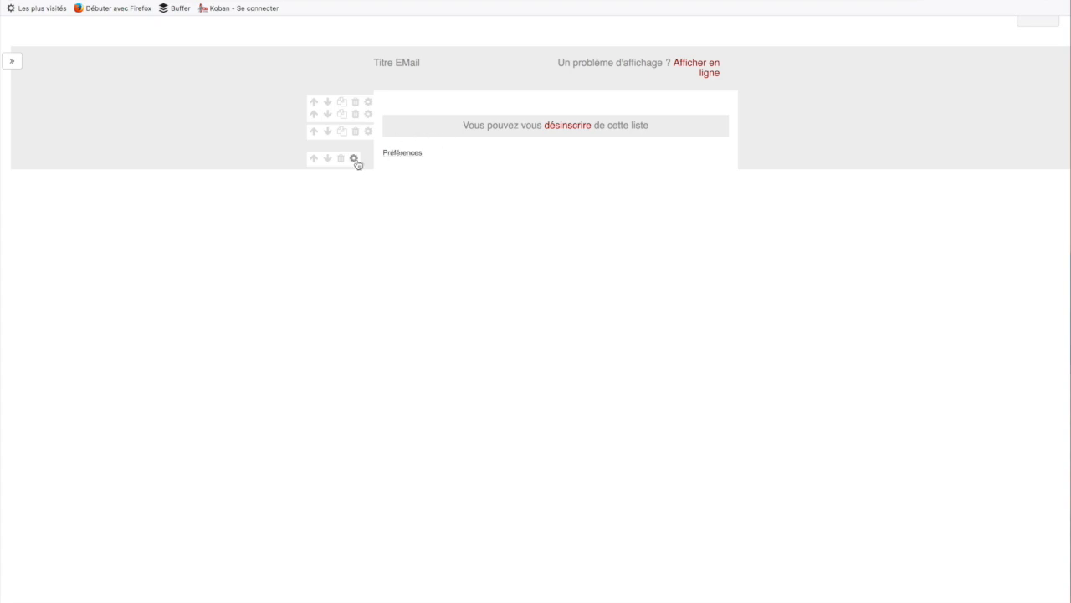
Check the Preferences block's background and font colour settings and its linked page, saving each dialog
{"action": "left_click", "coordinate": [354, 160]}
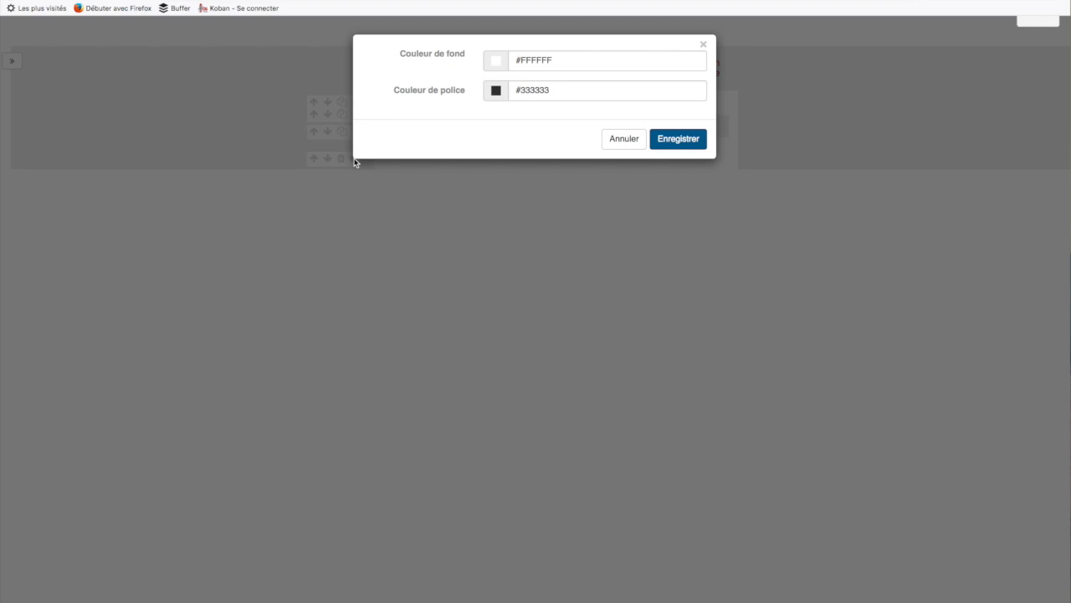
{"action": "left_click", "coordinate": [682, 141]}
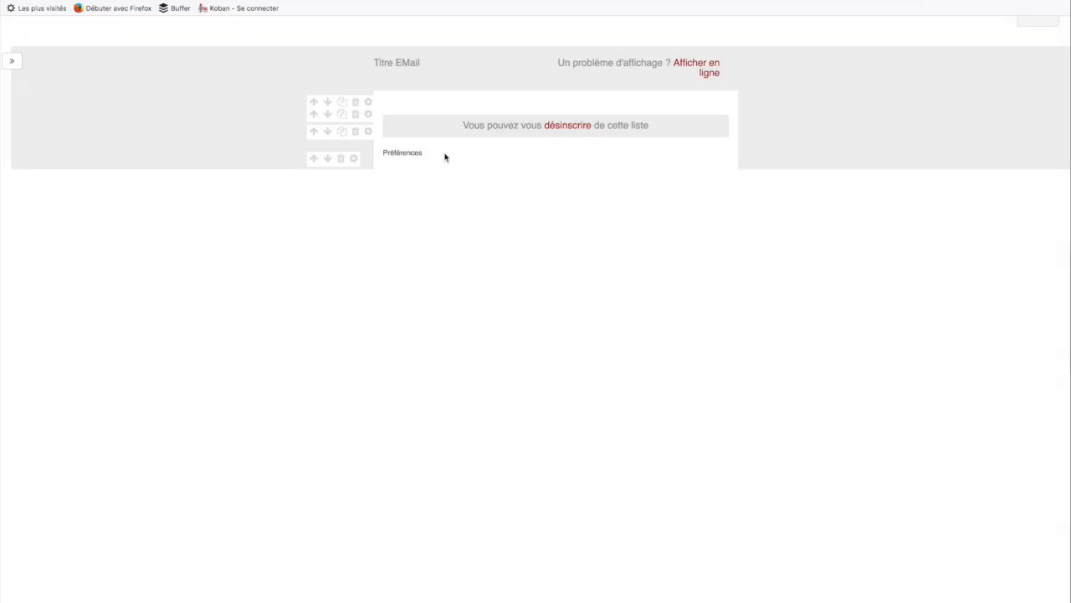
{"action": "left_click", "coordinate": [409, 155]}
{"action": "left_click", "coordinate": [703, 45]}
{"action": "left_click", "coordinate": [411, 158]}
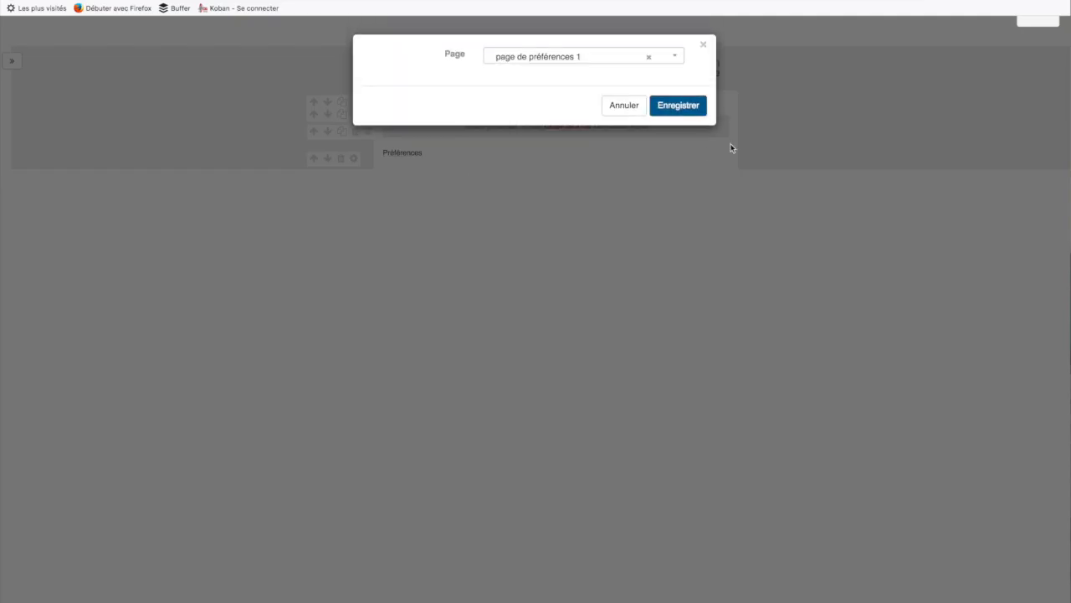
{"action": "left_click", "coordinate": [674, 106]}
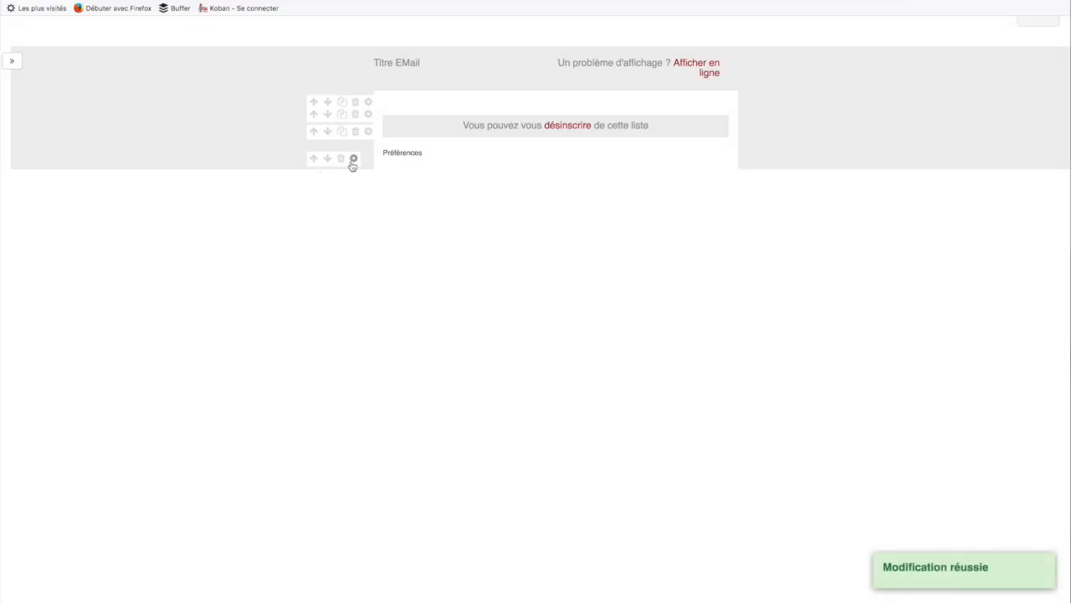
Open the email template's HTML source and search it for "préférence"
{"action": "left_click", "coordinate": [12, 62]}
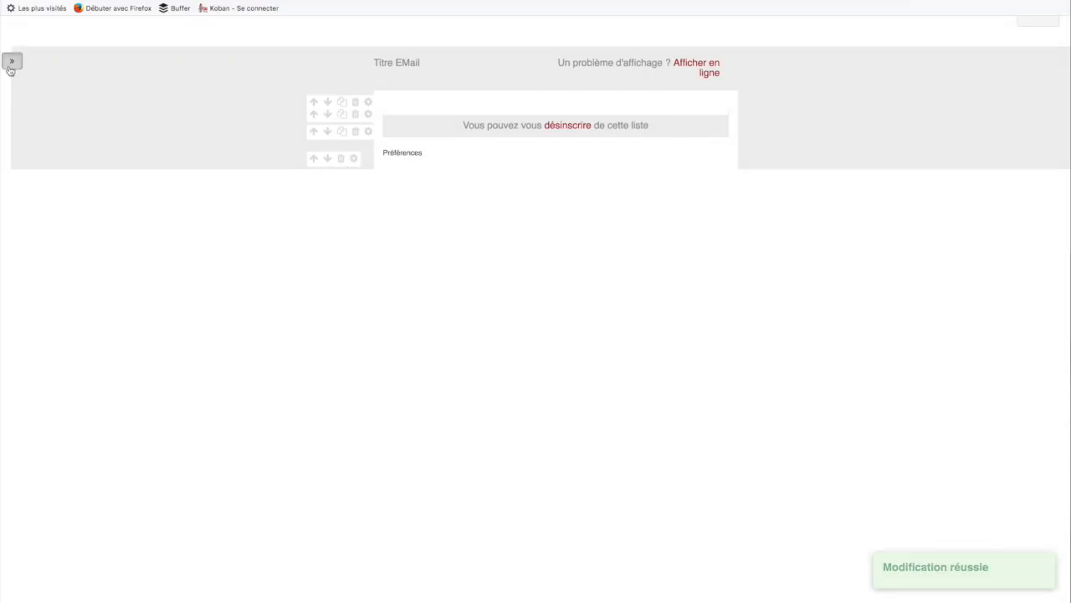
{"action": "left_click", "coordinate": [1057, 36]}
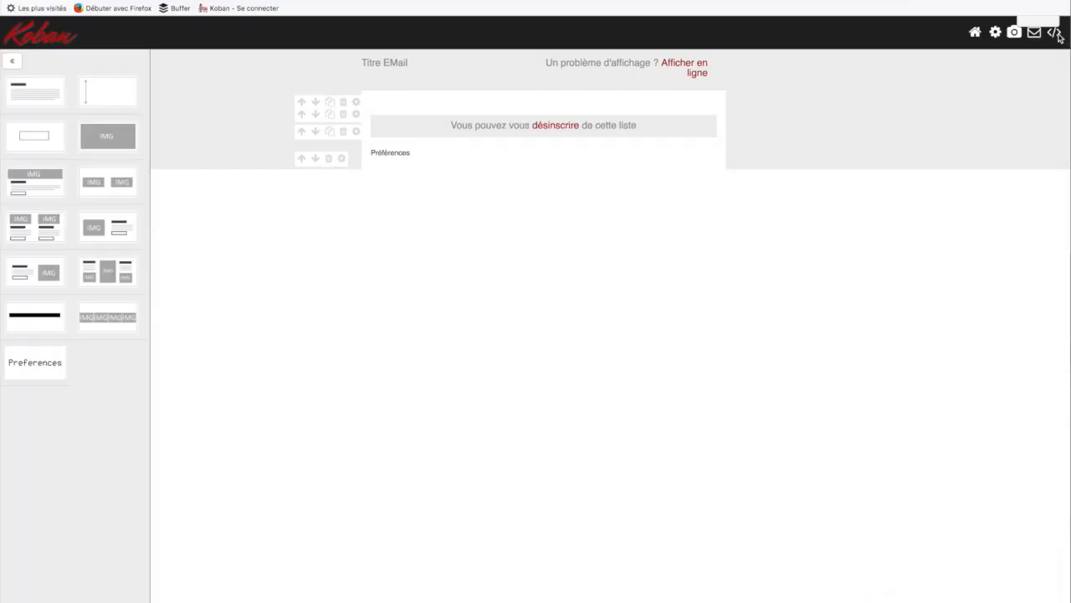
{"action": "left_click", "coordinate": [635, 216]}
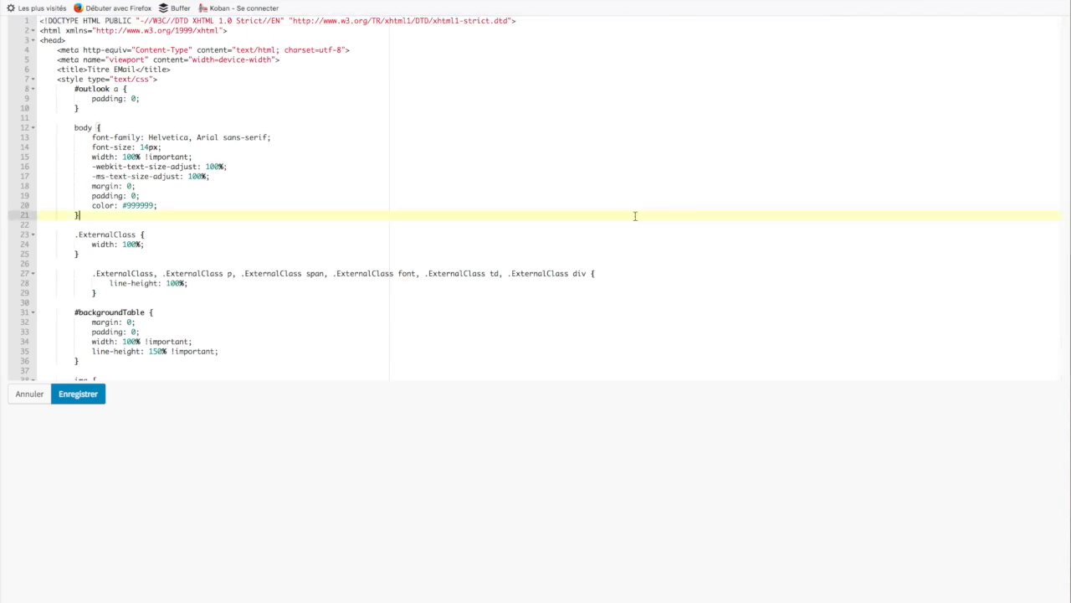
{"action": "key", "text": "ctrl+f"}
{"action": "type", "text": "span"}
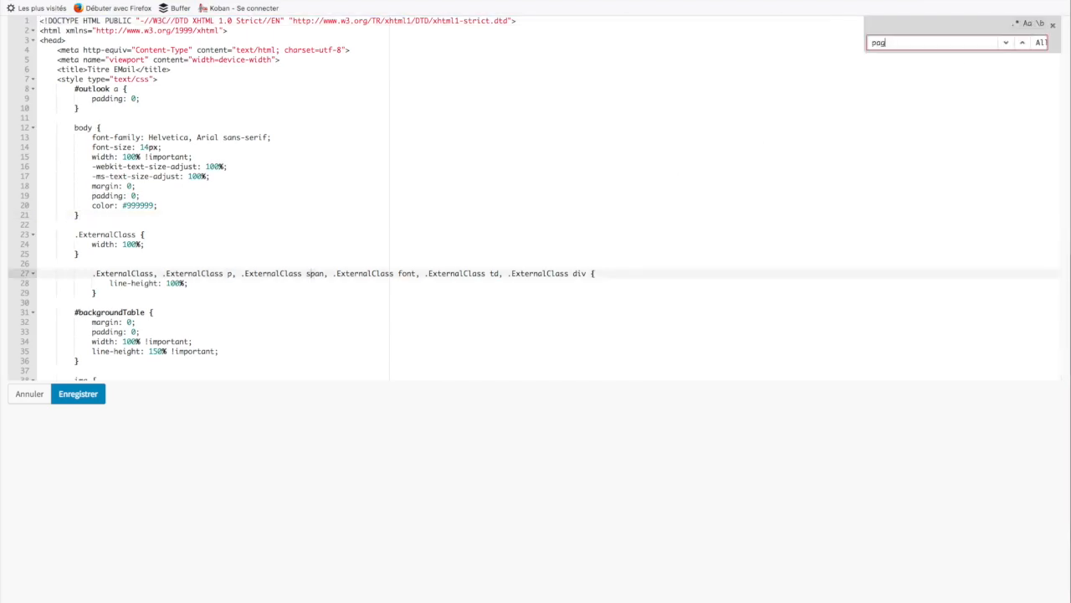
{"action": "key", "text": "BackSpace"}
{"action": "key", "text": "BackSpace"}
{"action": "key", "text": "BackSpace"}
{"action": "key", "text": "BackSpace"}
{"action": "type", "text": "pr"}
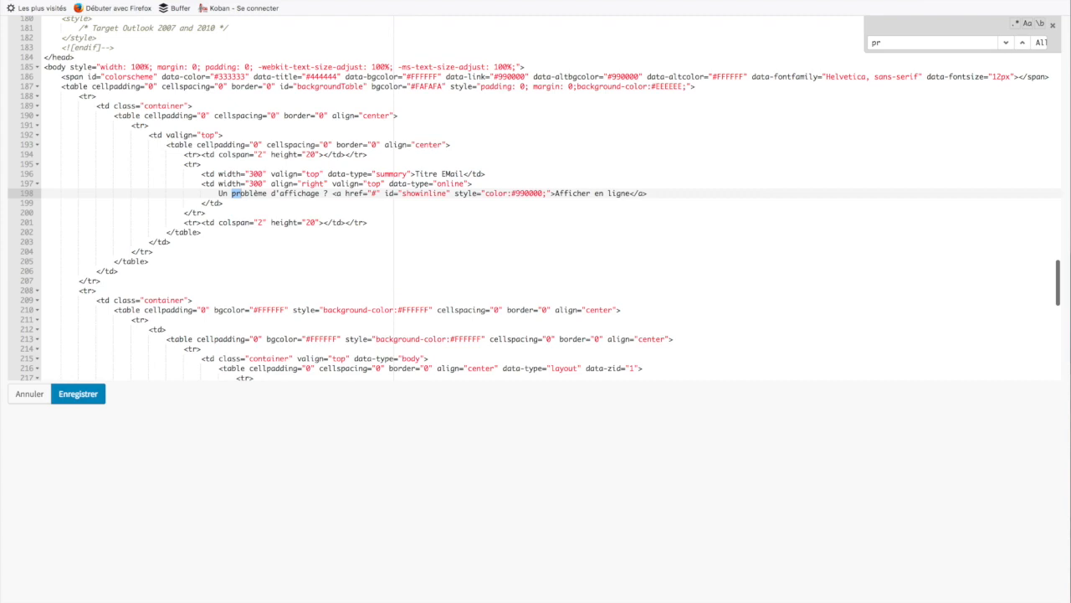
{"action": "type", "text": "éférence"}
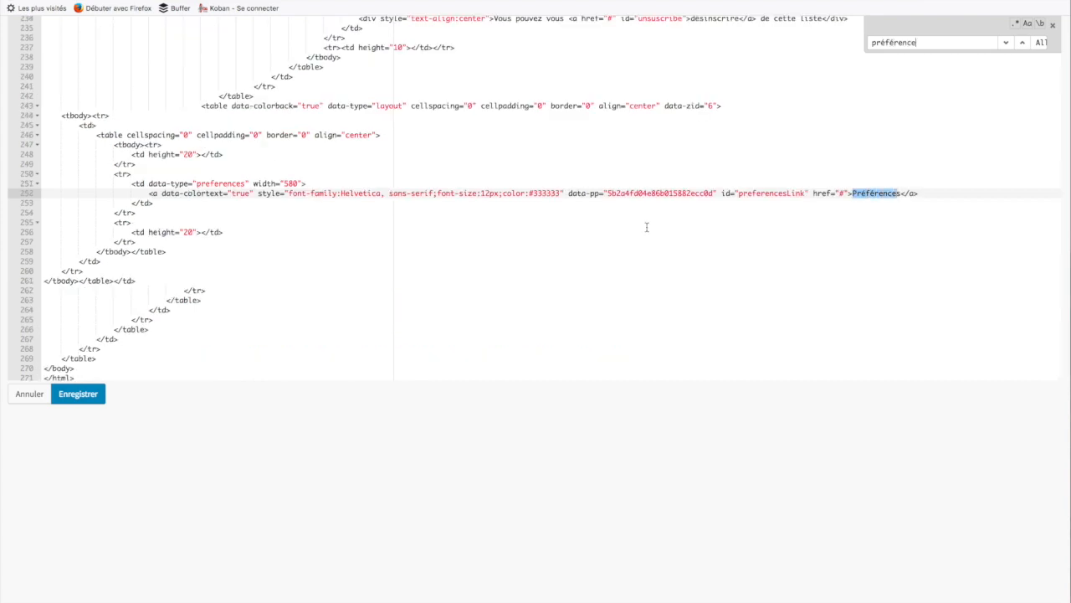
Set the Préférences link's font-family to Arial in the HTML source and save the code
{"action": "left_click", "coordinate": [340, 211]}
{"action": "left_click_drag", "start_coordinate": [340, 193], "coordinate": [435, 194]}
{"action": "double_click", "coordinate": [355, 193]}
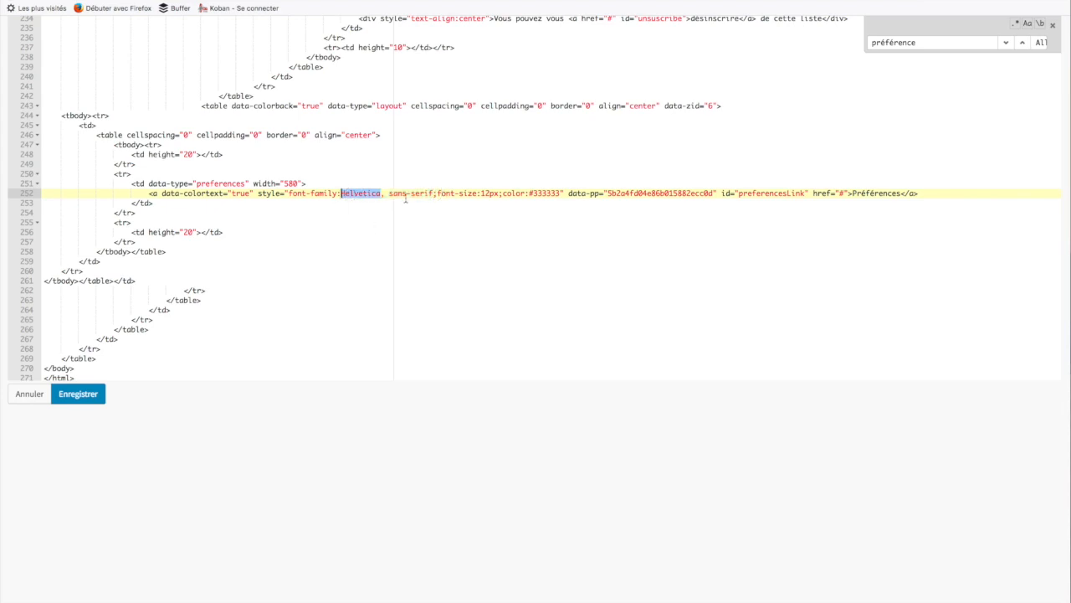
{"action": "left_click_drag", "start_coordinate": [434, 194], "coordinate": [342, 193]}
{"action": "type", "text": "Arial"}
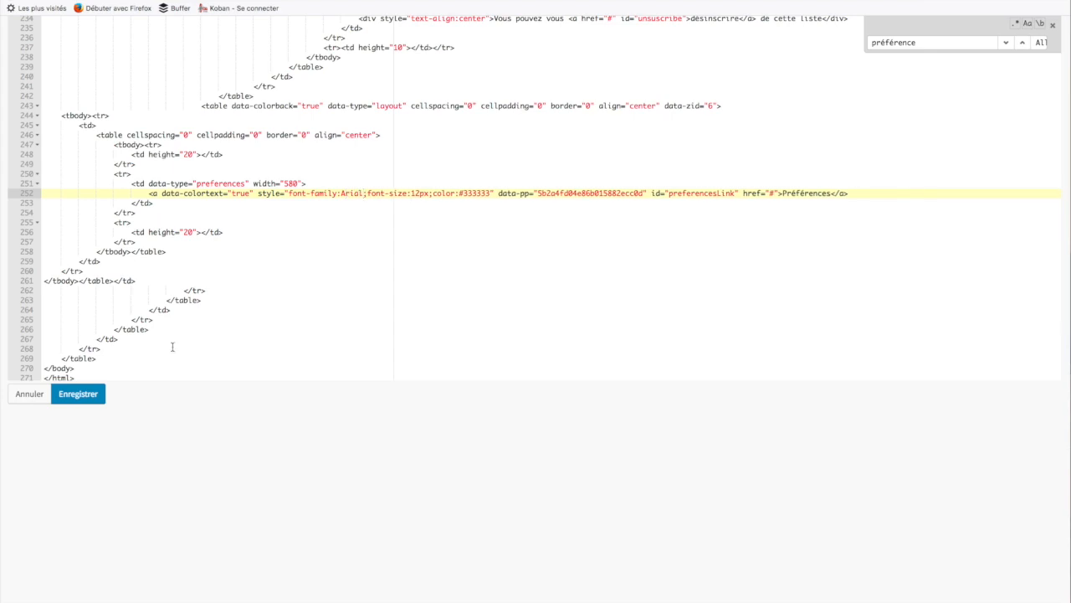
{"action": "left_click", "coordinate": [76, 403]}
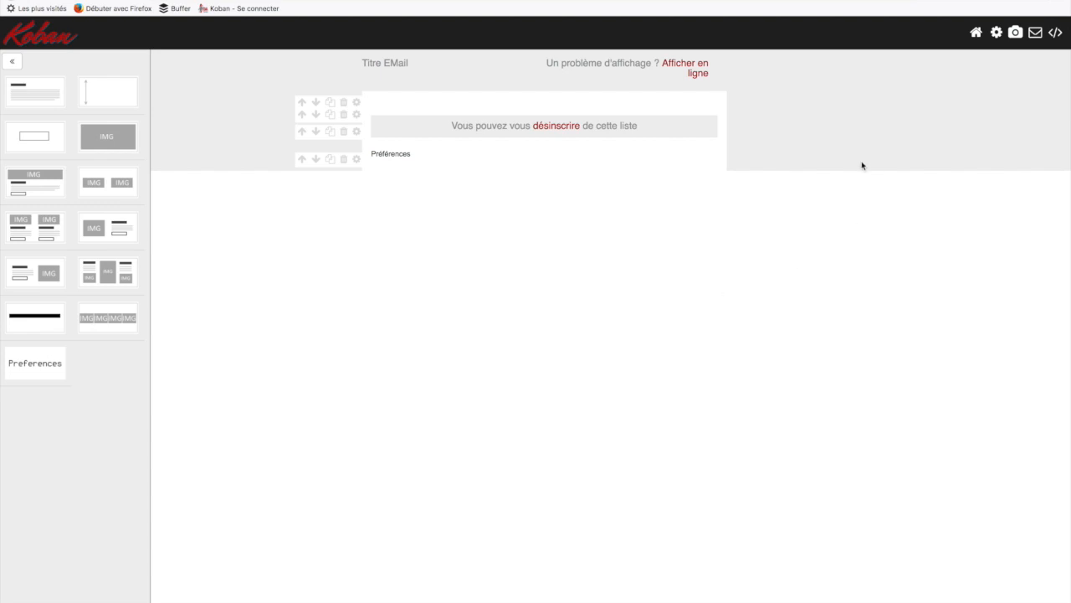
View the template's test-send dialog and close it without sending
{"action": "left_click", "coordinate": [1036, 37]}
{"action": "left_click", "coordinate": [581, 60]}
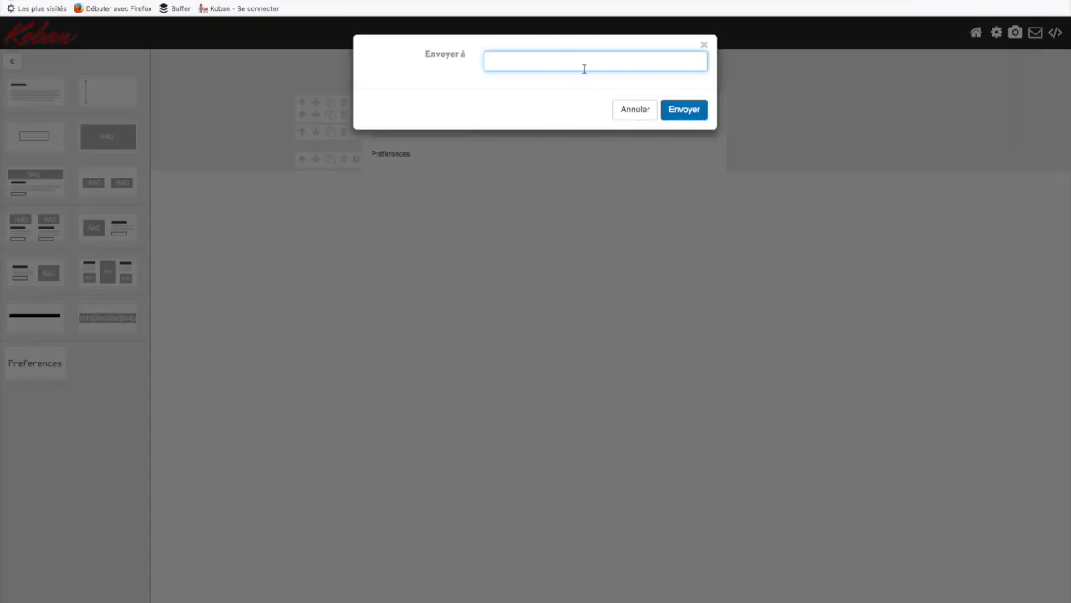
{"action": "left_click", "coordinate": [704, 44]}
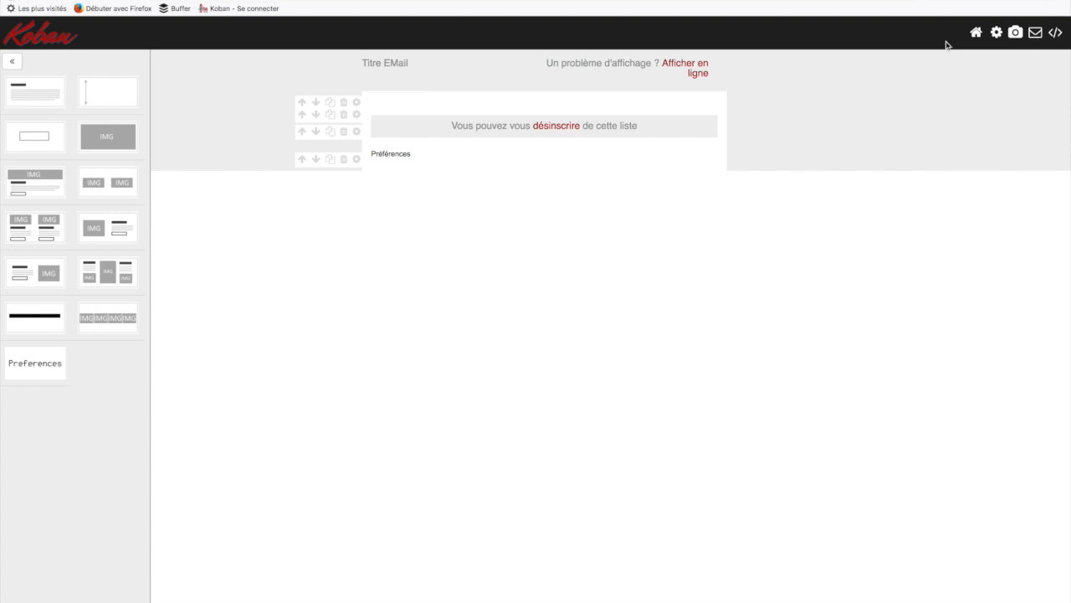
Leave the template editor and return to the home dashboard
{"action": "left_click", "coordinate": [1015, 33]}
{"action": "left_click", "coordinate": [976, 34]}
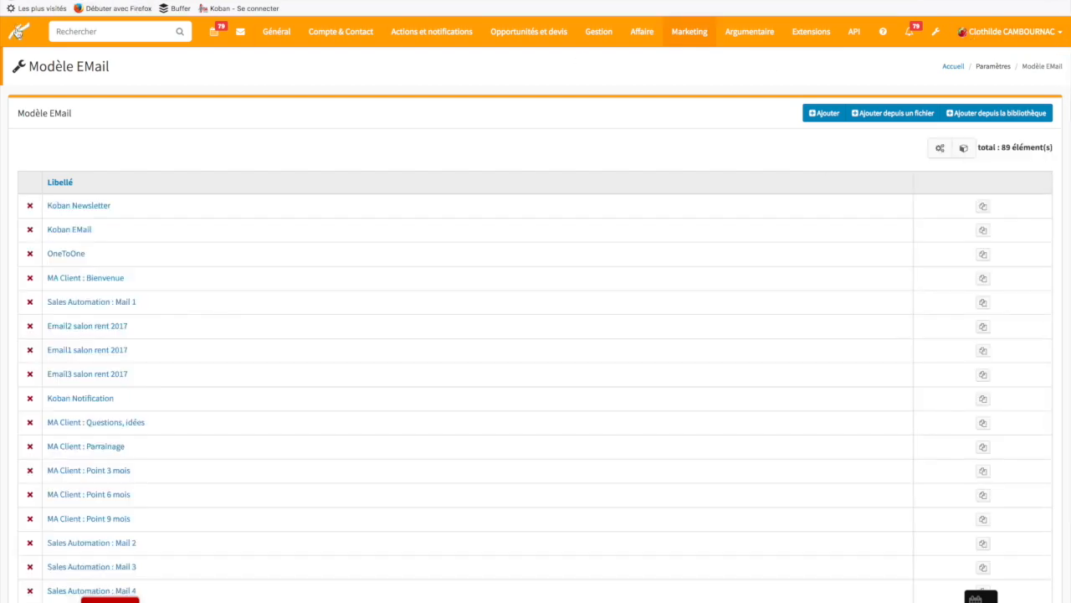
{"action": "left_click", "coordinate": [17, 31]}
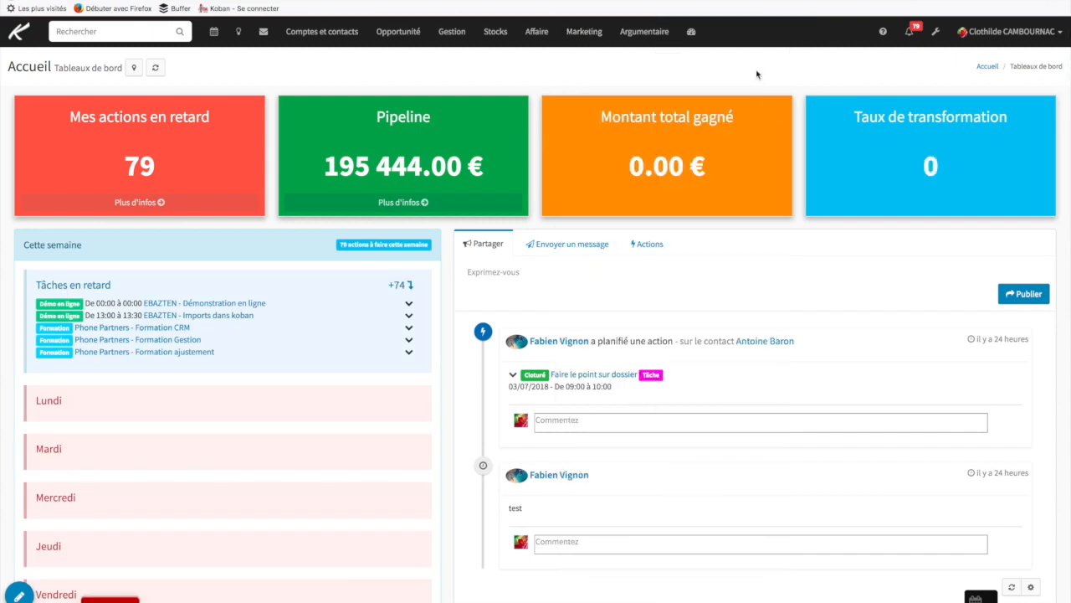
Create an email campaign labelled "test preferences" with send date 03/07/2018 and open it
{"action": "left_click", "coordinate": [75, 171]}
{"action": "type", "text": "test preferences"}
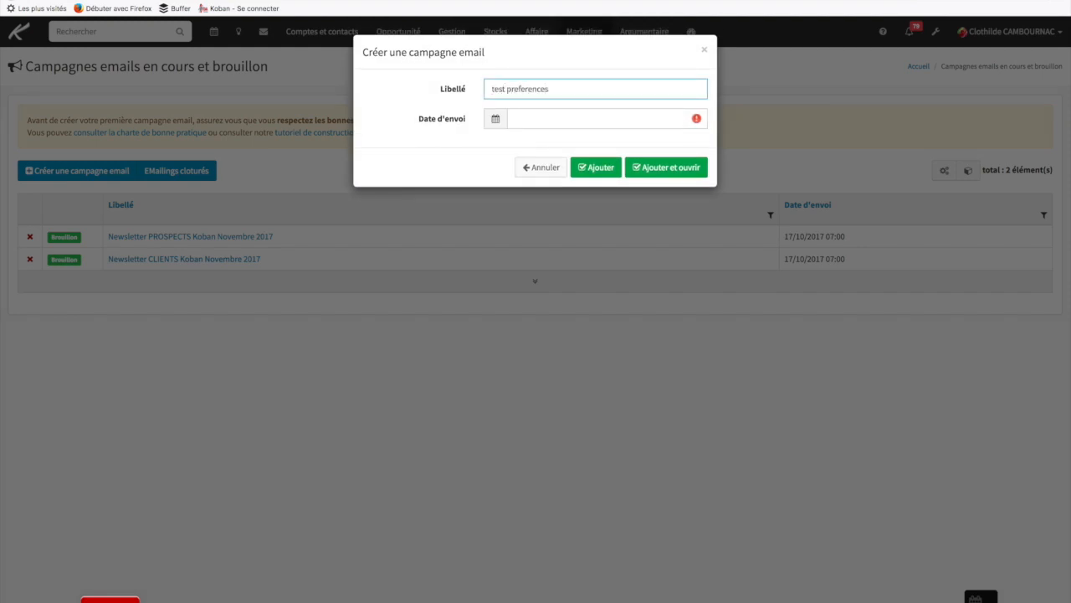
{"action": "left_click", "coordinate": [551, 119]}
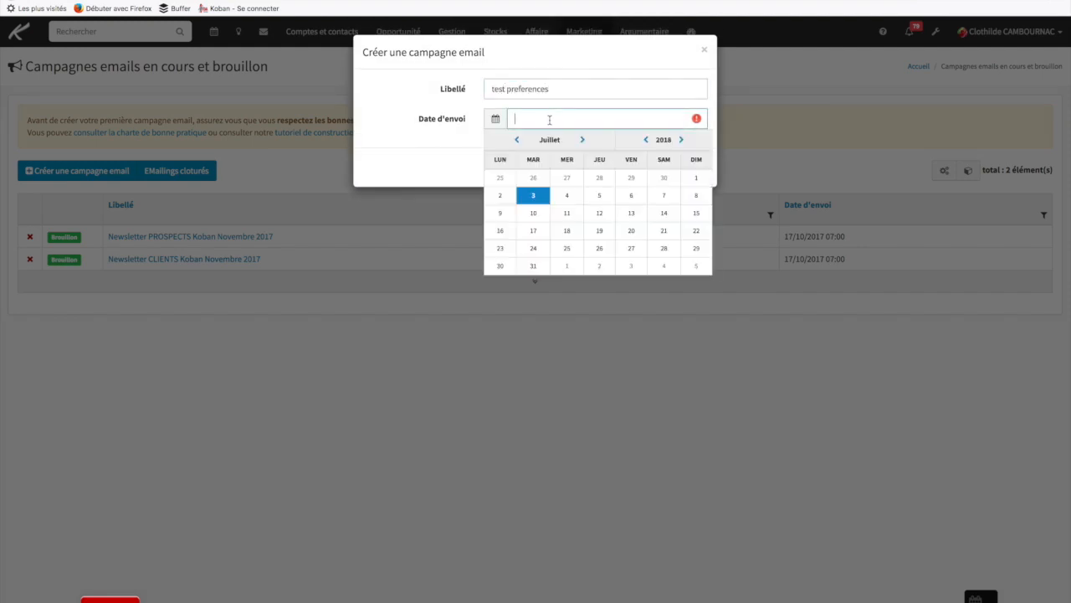
{"action": "left_click", "coordinate": [534, 199]}
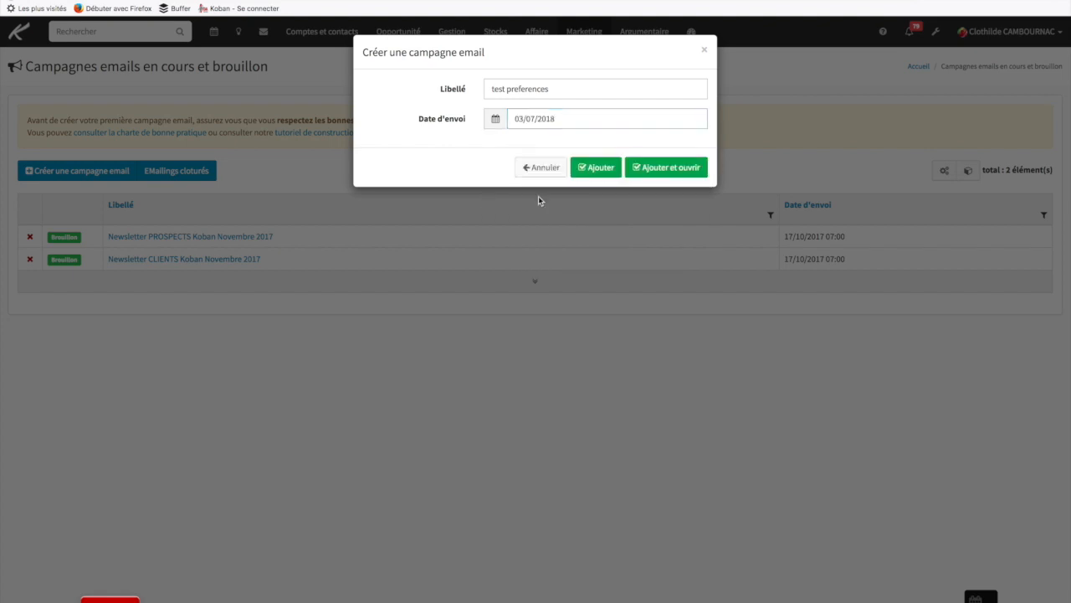
{"action": "left_click", "coordinate": [668, 171]}
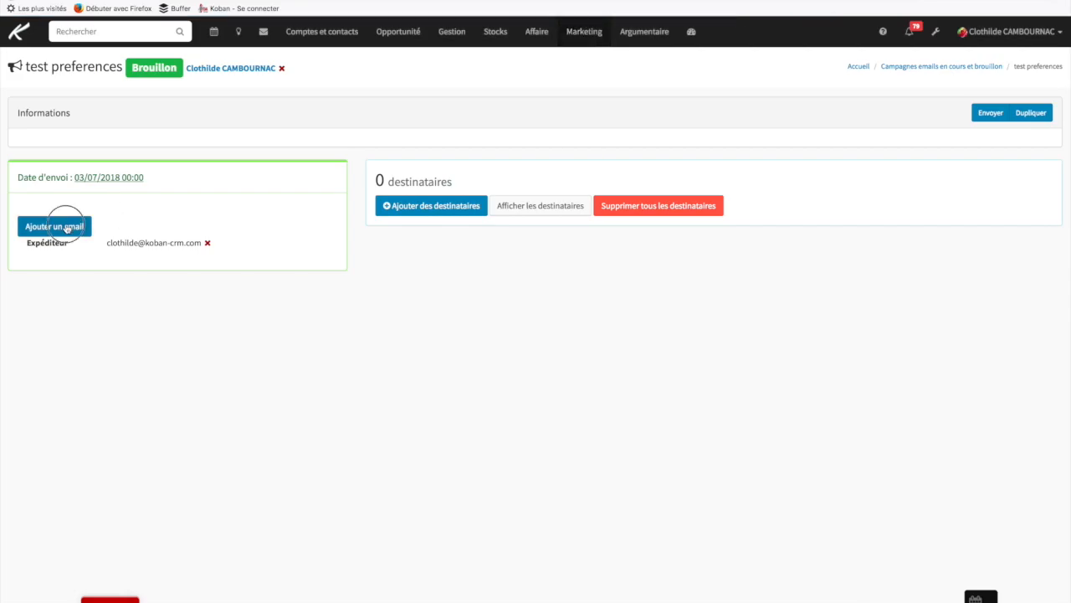
Assign the "email test preferences" template to the campaign and save
{"action": "left_click", "coordinate": [54, 226]}
{"action": "left_click", "coordinate": [636, 57]}
{"action": "type", "text": "email pre"}
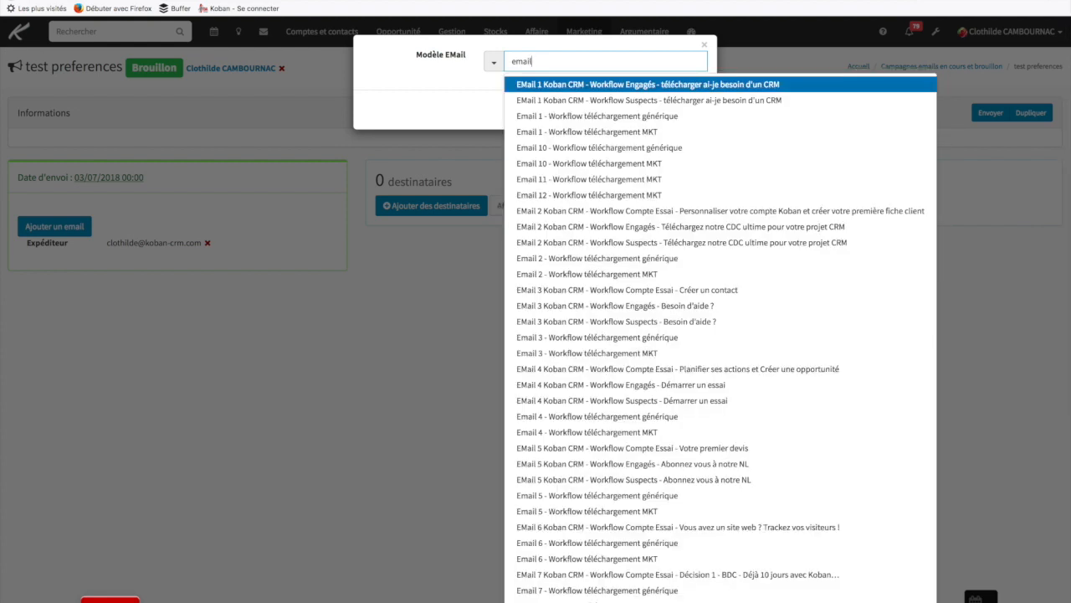
{"action": "type", "text": "st"}
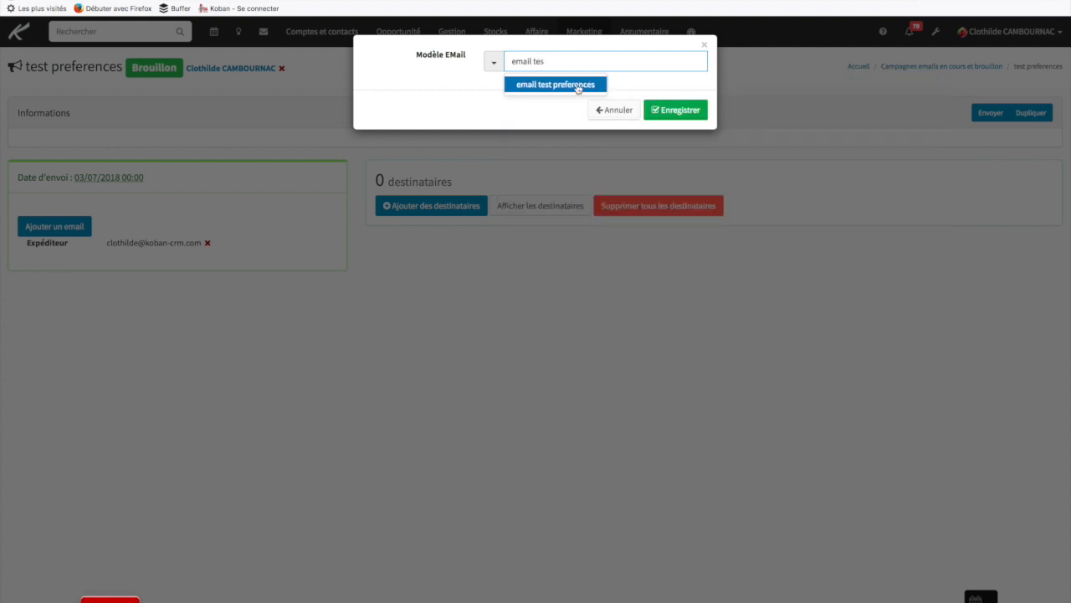
{"action": "left_click", "coordinate": [588, 87]}
{"action": "left_click", "coordinate": [673, 114]}
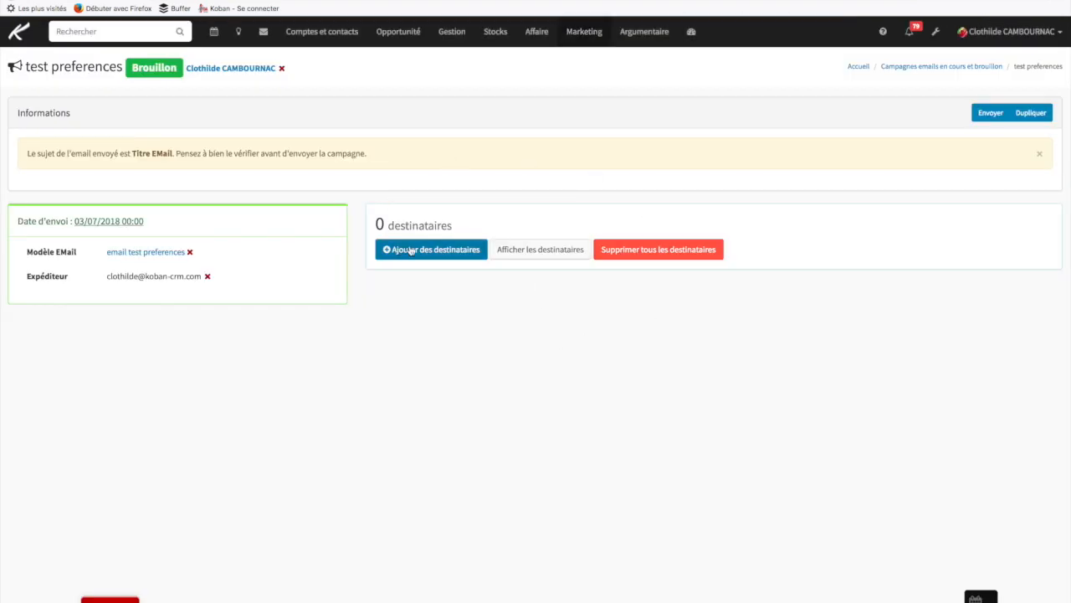
Try to add recipients to the campaign from the request "Contact : test koban emailing"
{"action": "left_click", "coordinate": [421, 255]}
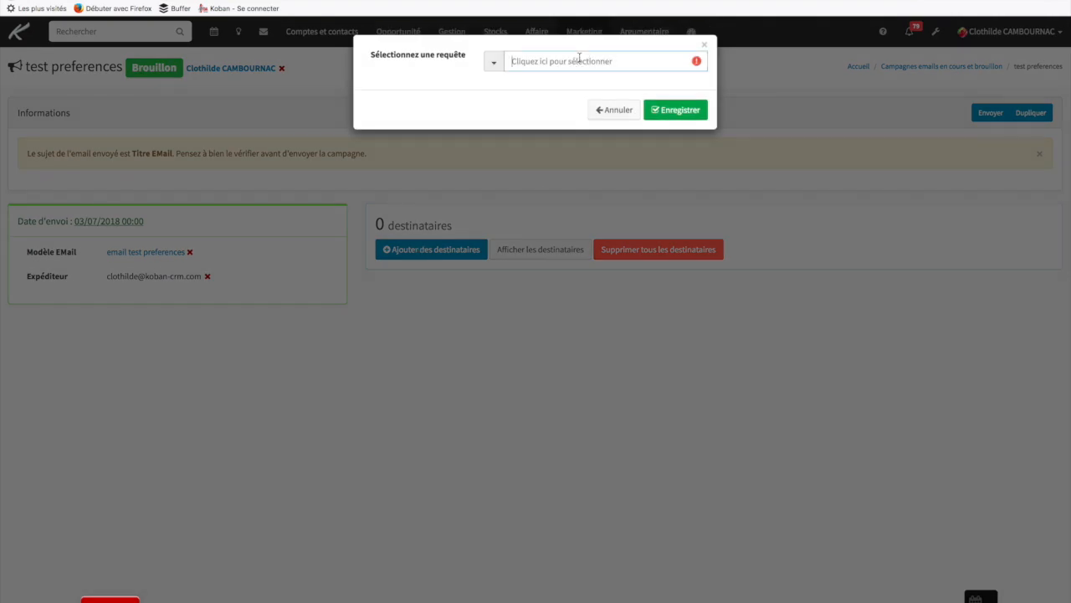
{"action": "left_click", "coordinate": [579, 60]}
{"action": "type", "text": "test"}
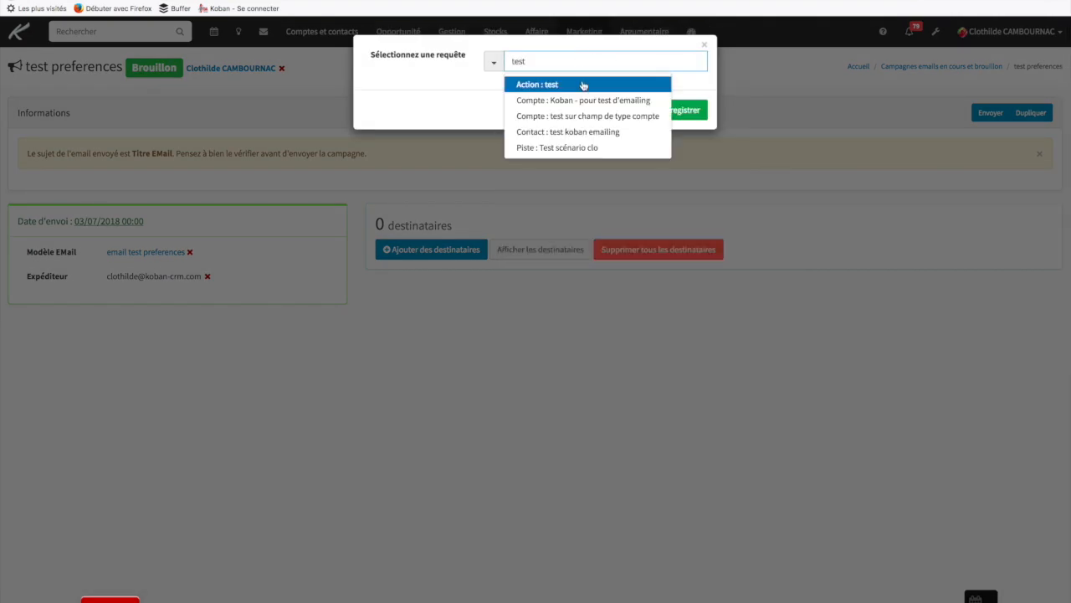
{"action": "left_click", "coordinate": [604, 132]}
{"action": "left_click", "coordinate": [689, 111]}
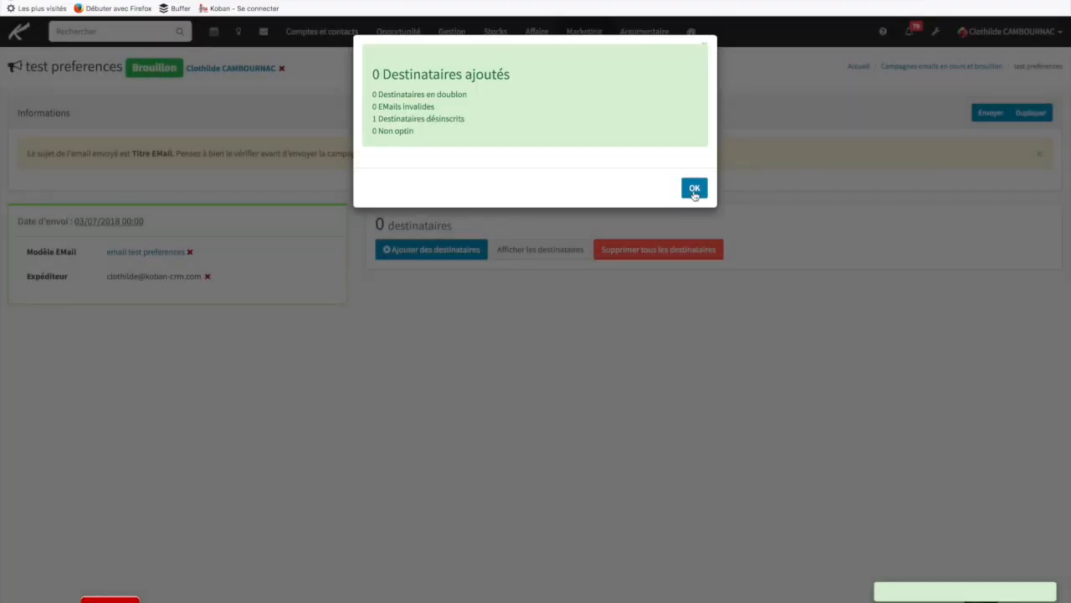
{"action": "left_click", "coordinate": [693, 190]}
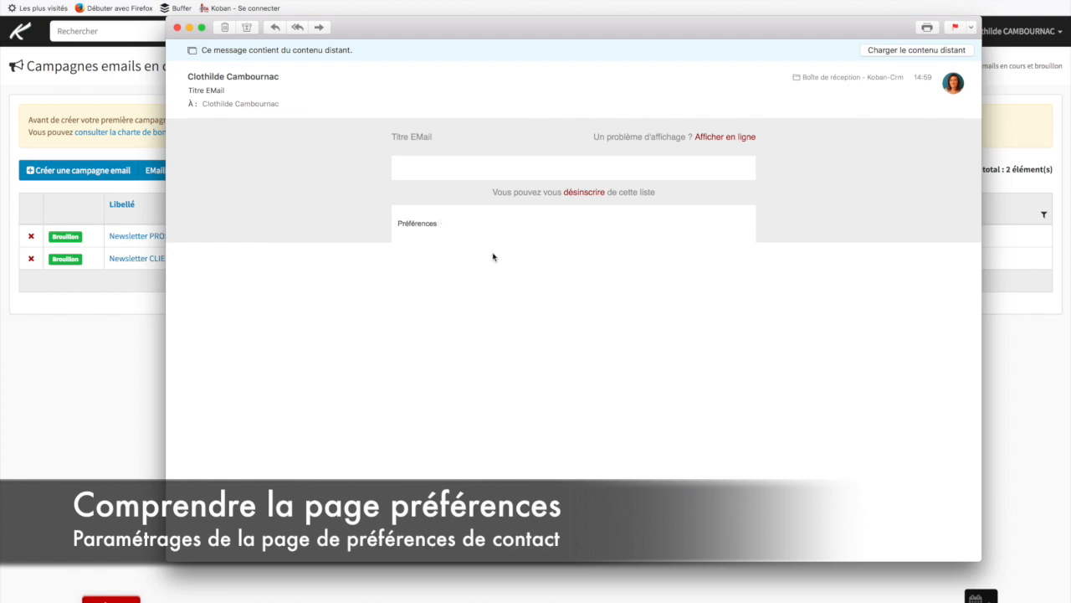
Open the Préférences link in the received email and look over the whole contact preferences page
{"action": "left_click", "coordinate": [416, 226]}
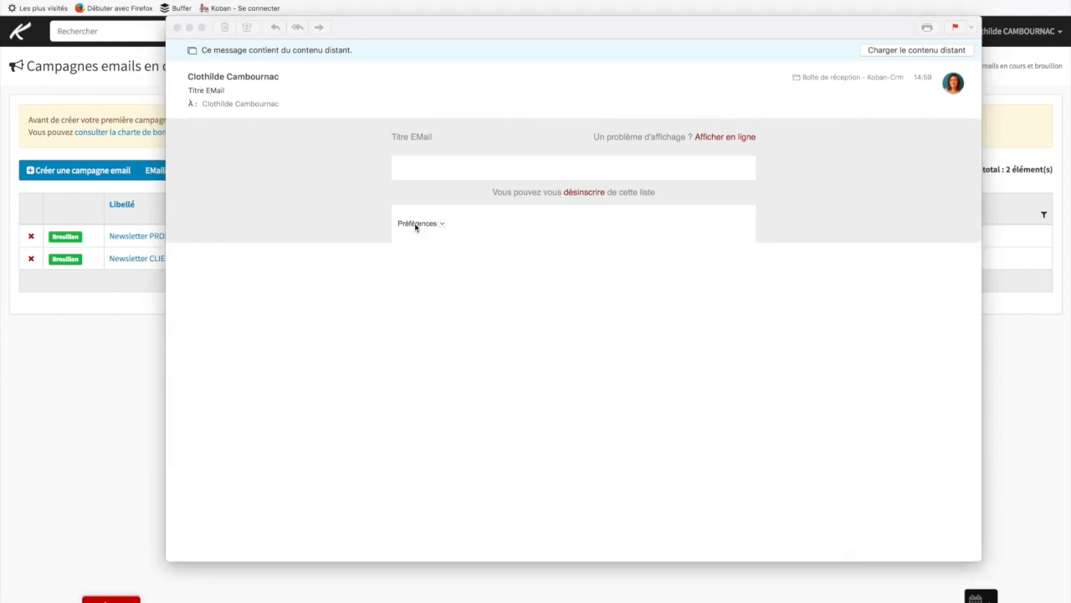
{"action": "left_click", "coordinate": [130, 332]}
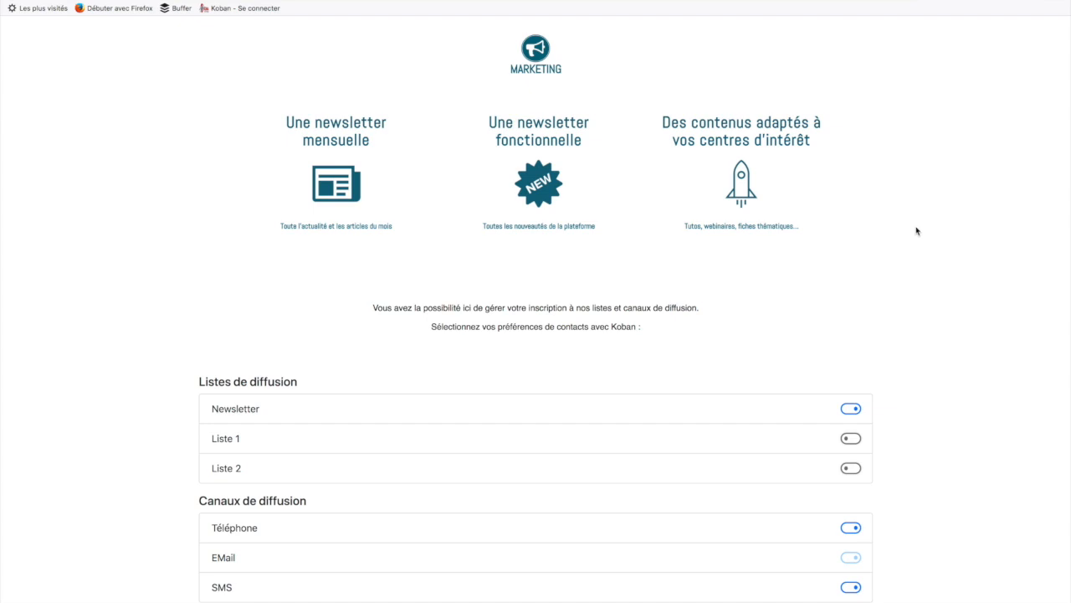
{"action": "scroll", "coordinate": [939, 242], "scroll_direction": "down", "scroll_amount": 3}
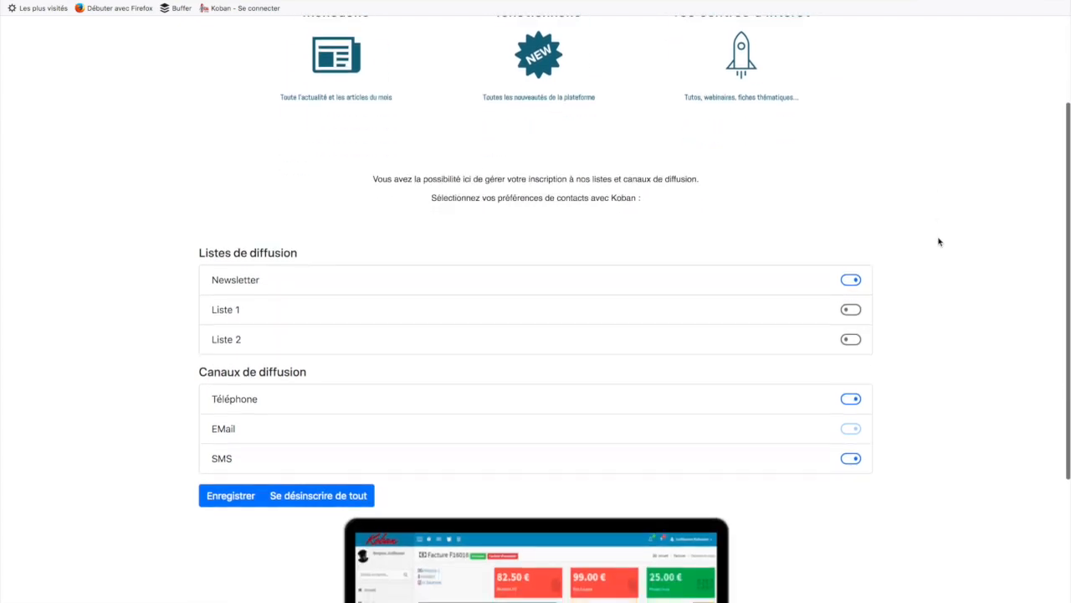
{"action": "scroll", "coordinate": [939, 242], "scroll_direction": "down", "scroll_amount": 4}
{"action": "scroll", "coordinate": [939, 242], "scroll_direction": "up", "scroll_amount": 2}
{"action": "scroll", "coordinate": [939, 241], "scroll_direction": "up", "scroll_amount": 5}
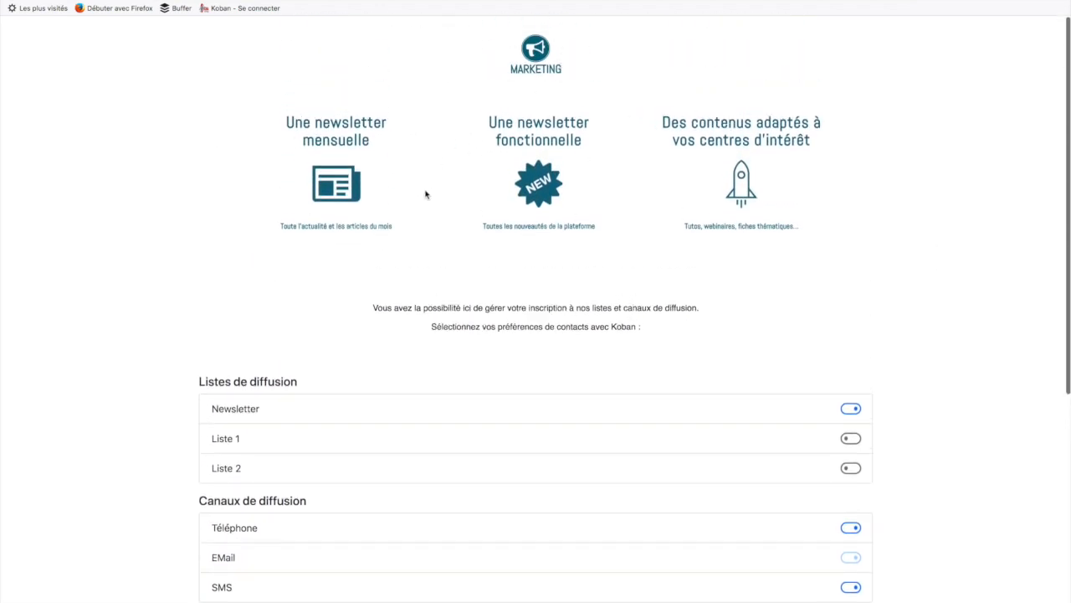
Review the preferences page's introductory text and footer, test the laptop image's link, and return to the page
{"action": "scroll", "coordinate": [399, 237], "scroll_direction": "down", "scroll_amount": 2}
{"action": "left_click_drag", "start_coordinate": [373, 226], "coordinate": [736, 261]}
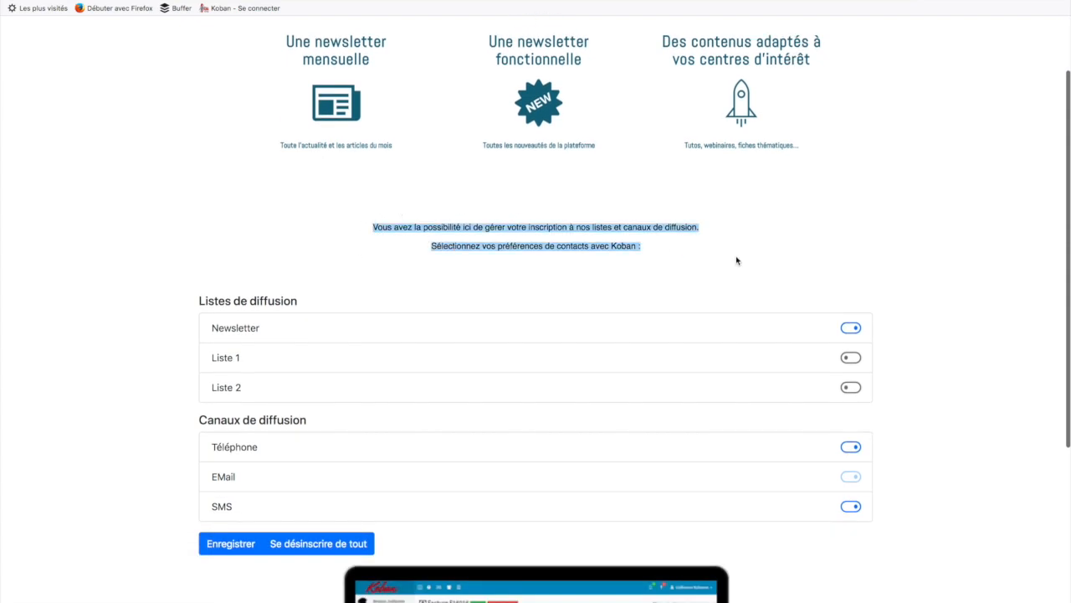
{"action": "scroll", "coordinate": [694, 254], "scroll_direction": "down", "scroll_amount": 4}
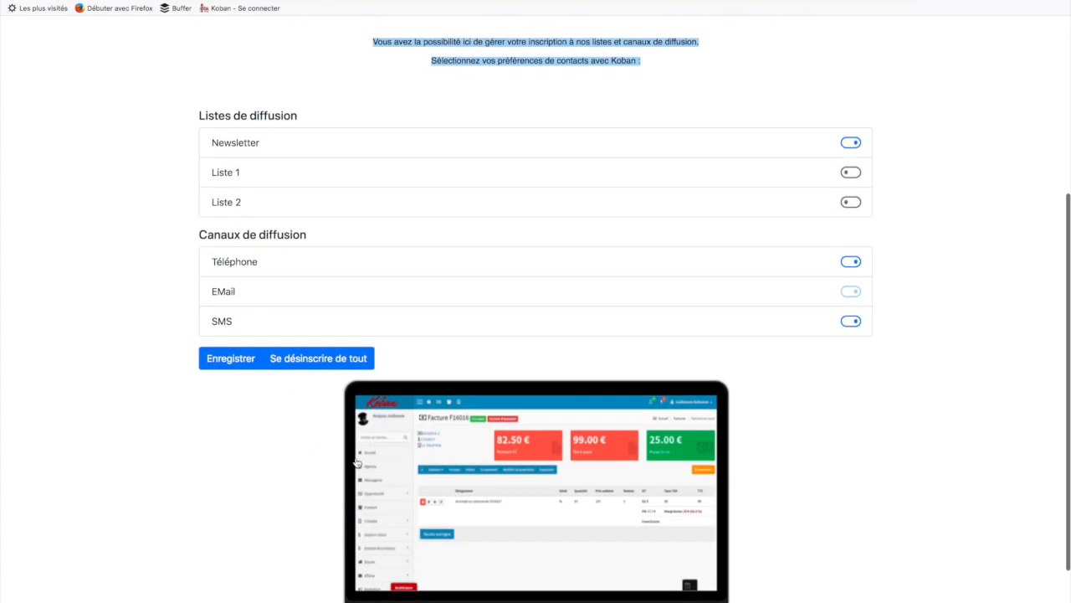
{"action": "scroll", "coordinate": [851, 362], "scroll_direction": "down", "scroll_amount": 2}
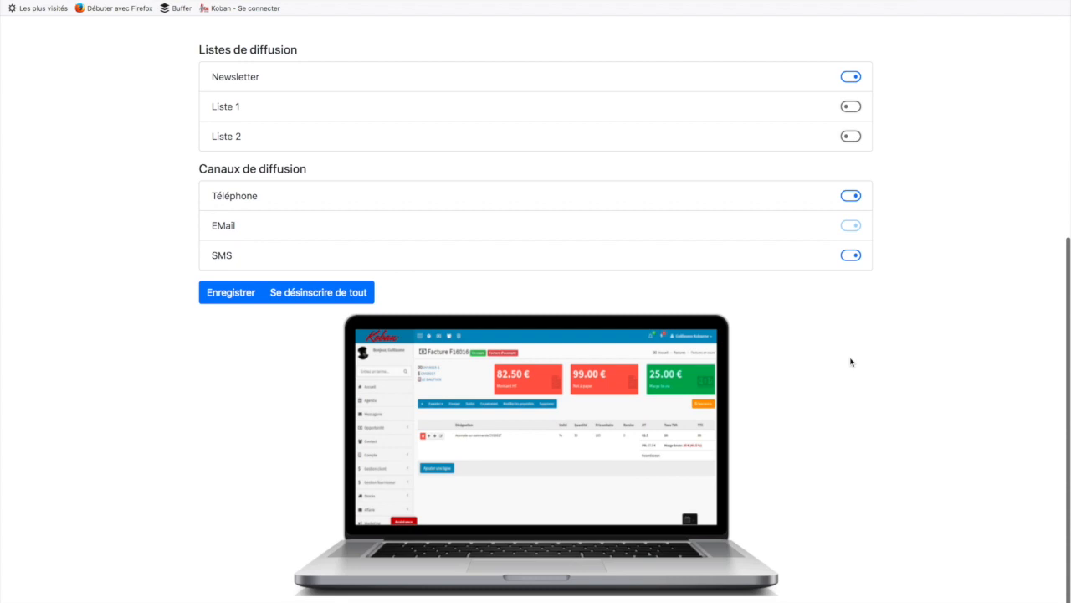
{"action": "left_click", "coordinate": [542, 423]}
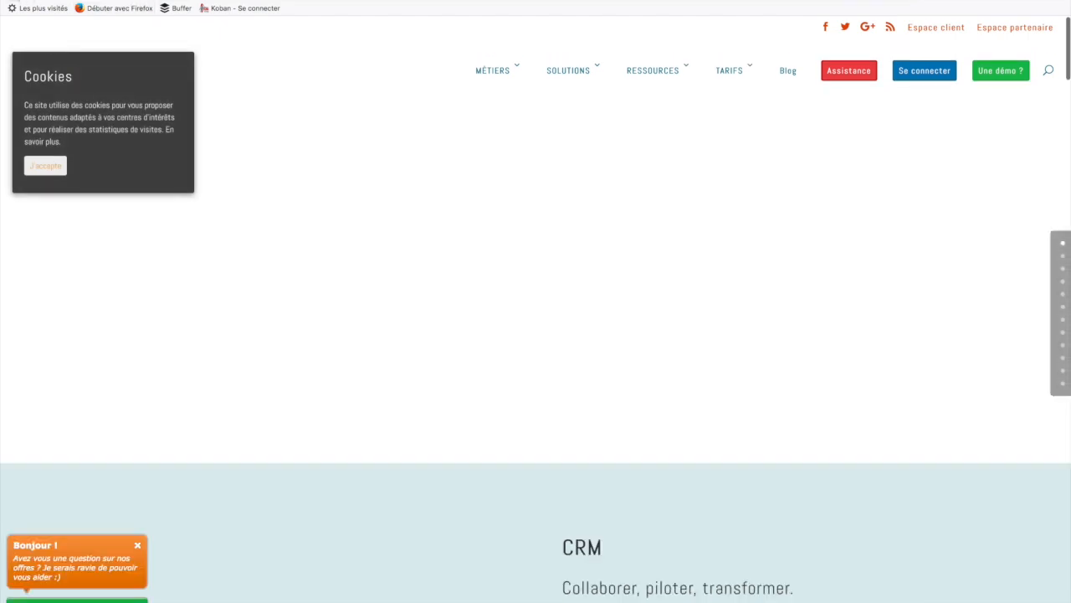
{"action": "key", "text": "alt+Left"}
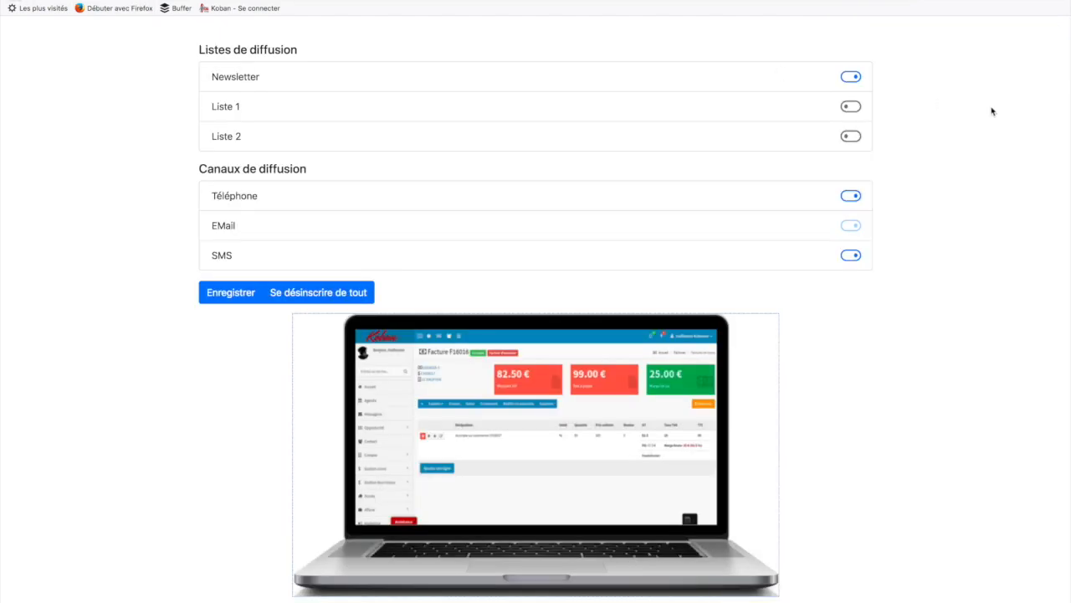
Examine the "Listes de diffusion" section with its newsletter and list entries
{"action": "scroll", "coordinate": [992, 111], "scroll_direction": "up", "scroll_amount": 4}
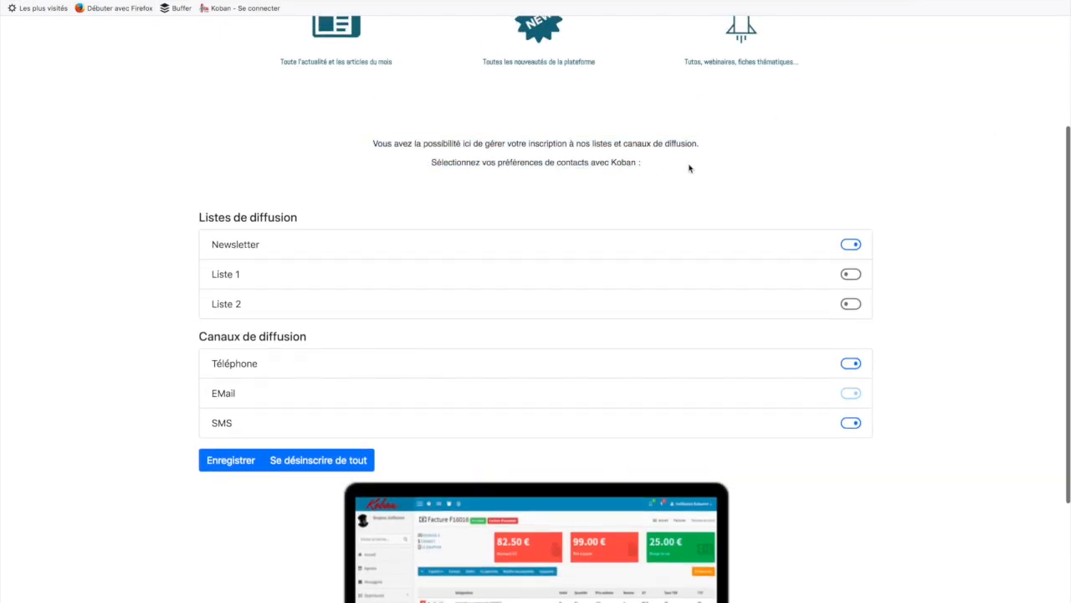
{"action": "scroll", "coordinate": [915, 184], "scroll_direction": "down", "scroll_amount": 1}
{"action": "left_click_drag", "start_coordinate": [199, 188], "coordinate": [275, 279]}
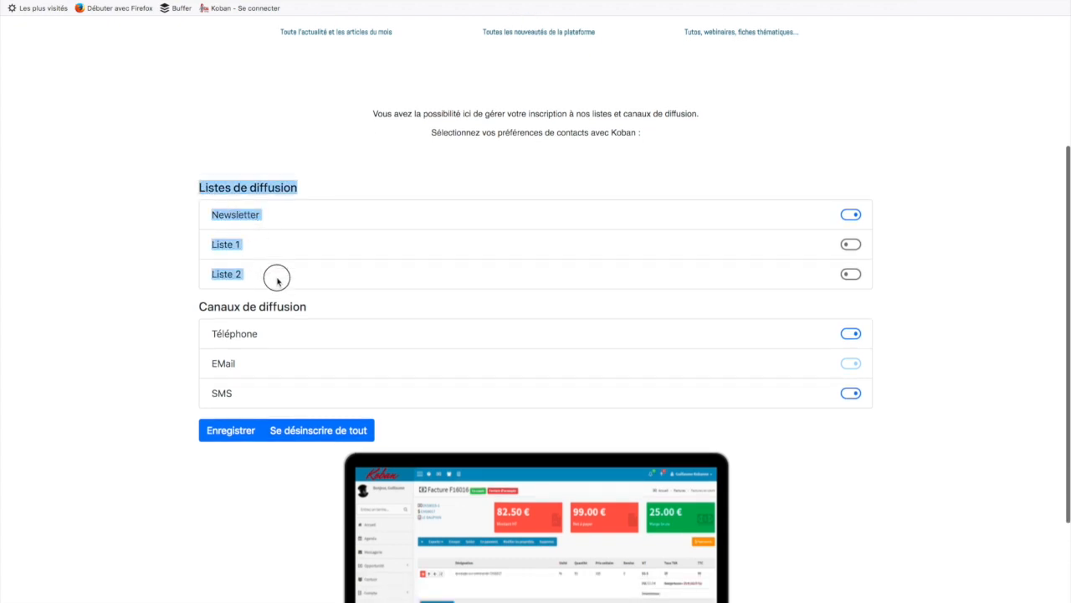
Examine the "Canaux de diffusion" section with its Téléphone, EMail and SMS entries
{"action": "left_click", "coordinate": [170, 199]}
{"action": "left_click_drag", "start_coordinate": [222, 325], "coordinate": [259, 390]}
{"action": "left_click", "coordinate": [144, 297]}
{"action": "scroll", "coordinate": [224, 296], "scroll_direction": "down", "scroll_amount": 1}
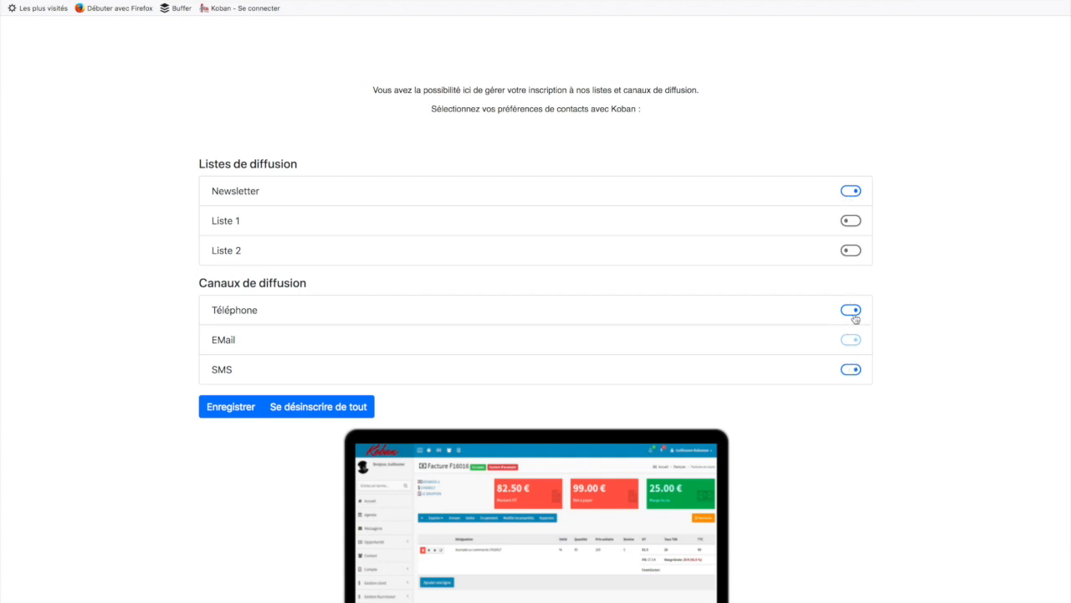
Try the Newsletter and Téléphone switches, leave both enabled, and save the contact preferences
{"action": "left_click", "coordinate": [847, 192]}
{"action": "left_click", "coordinate": [847, 192]}
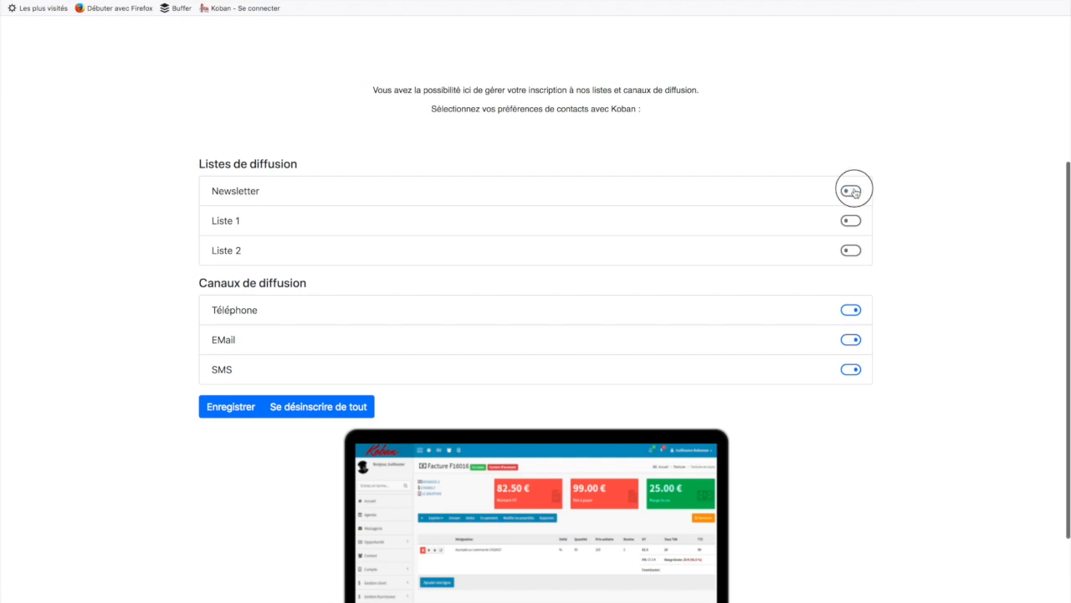
{"action": "scroll", "coordinate": [897, 194], "scroll_direction": "down", "scroll_amount": 1}
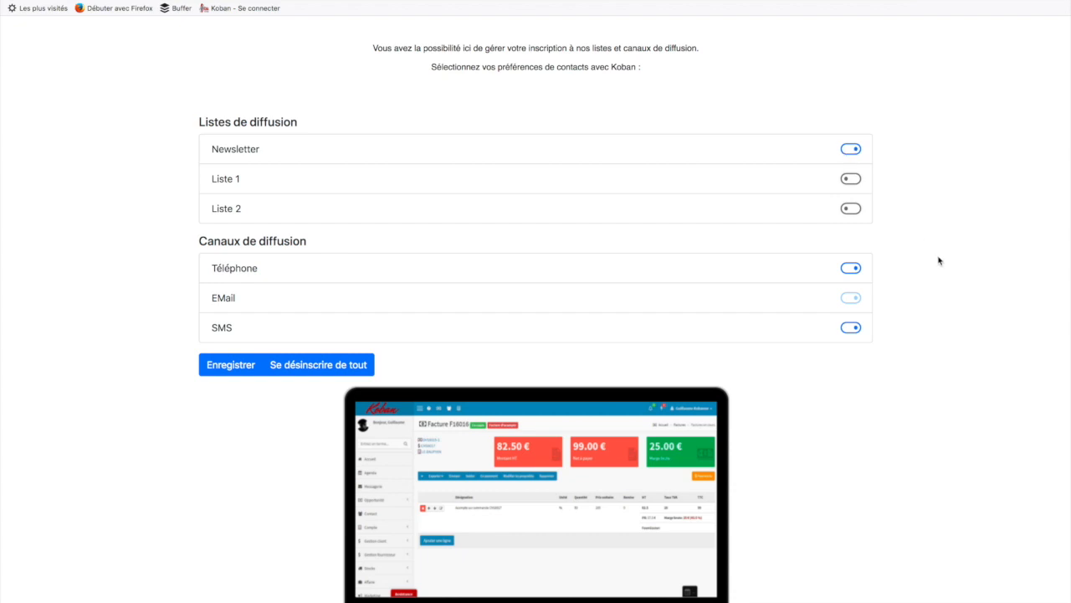
{"action": "scroll", "coordinate": [937, 260], "scroll_direction": "down", "scroll_amount": 1}
{"action": "left_click", "coordinate": [848, 242]}
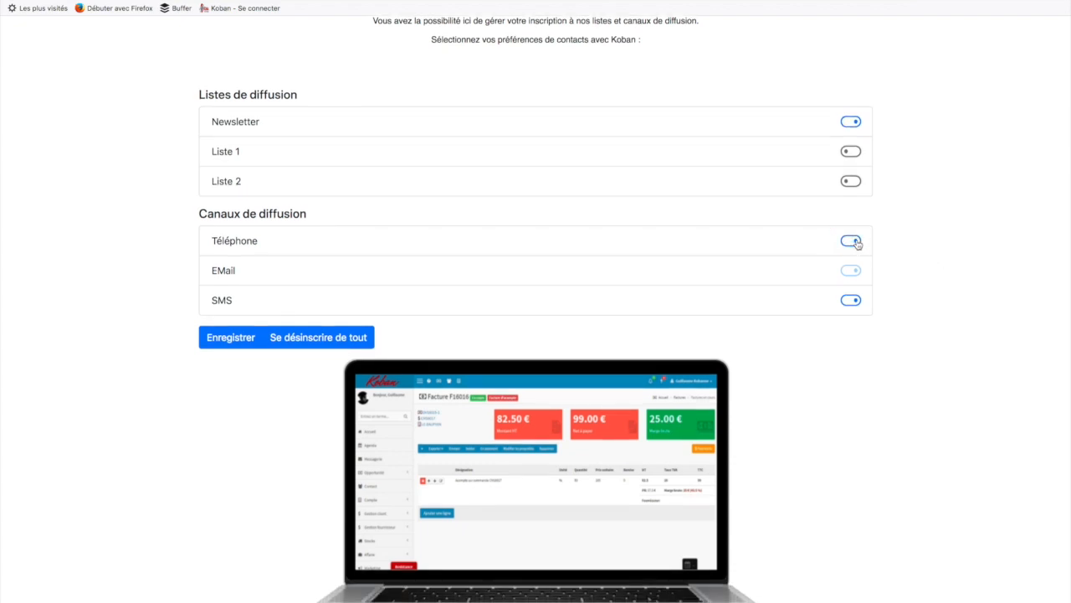
{"action": "scroll", "coordinate": [913, 235], "scroll_direction": "down", "scroll_amount": 2}
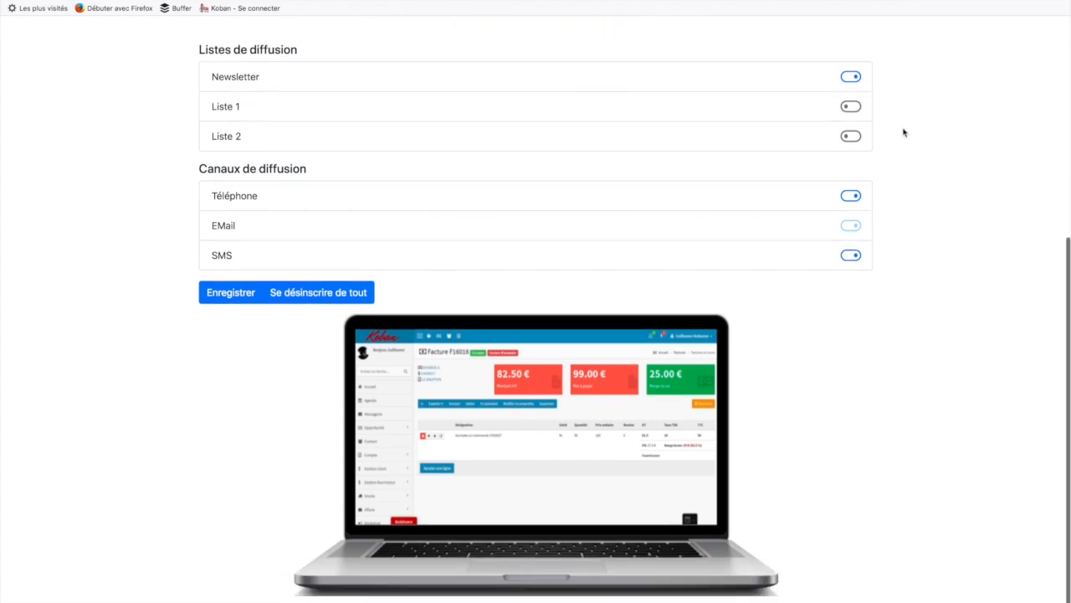
{"action": "left_click", "coordinate": [235, 294]}
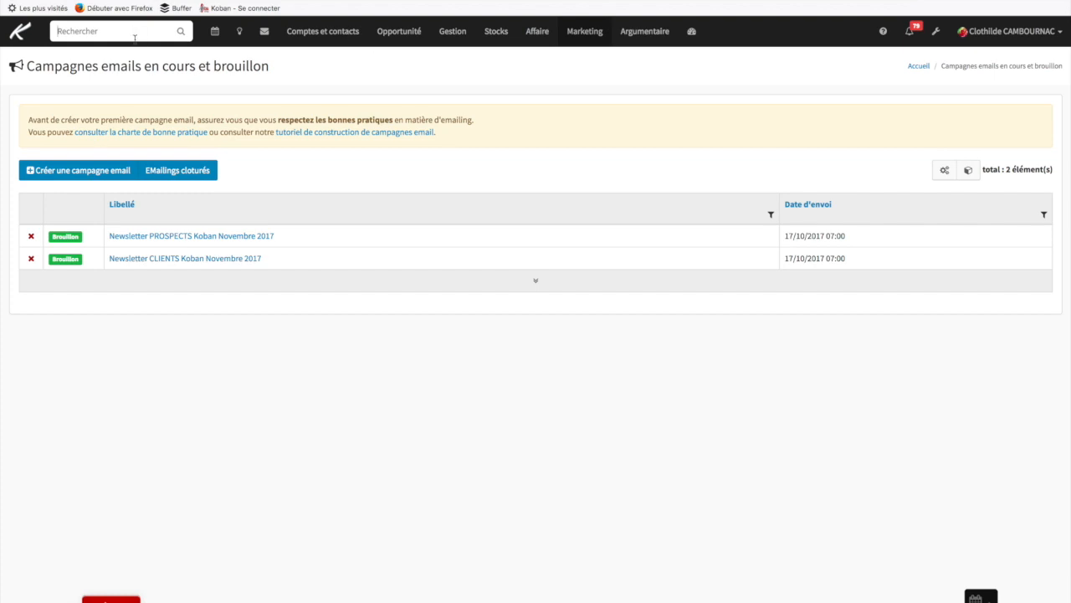
Search Koban for the recipient by first name, open their contact record and look through it
{"action": "type", "text": "clothilde"}
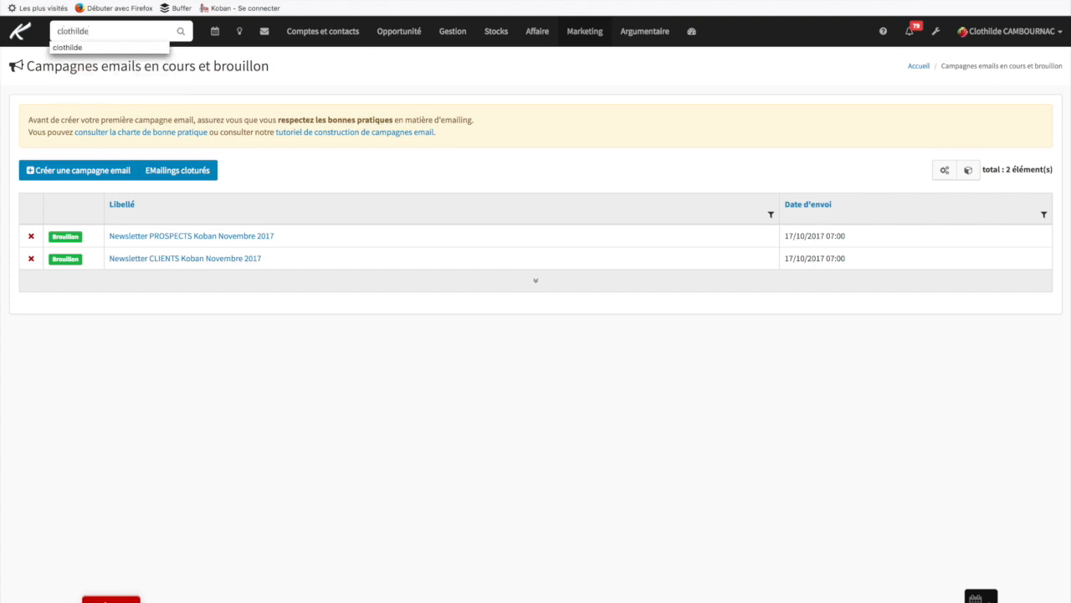
{"action": "key", "text": "Return"}
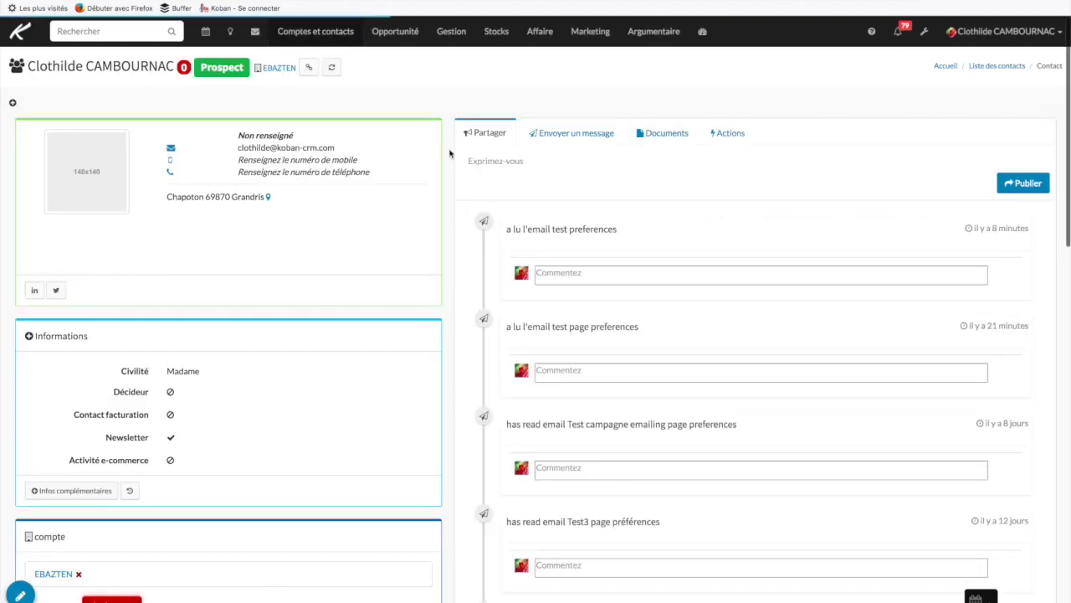
{"action": "scroll", "coordinate": [450, 153], "scroll_direction": "down", "scroll_amount": 3}
{"action": "scroll", "coordinate": [450, 152], "scroll_direction": "down", "scroll_amount": 10}
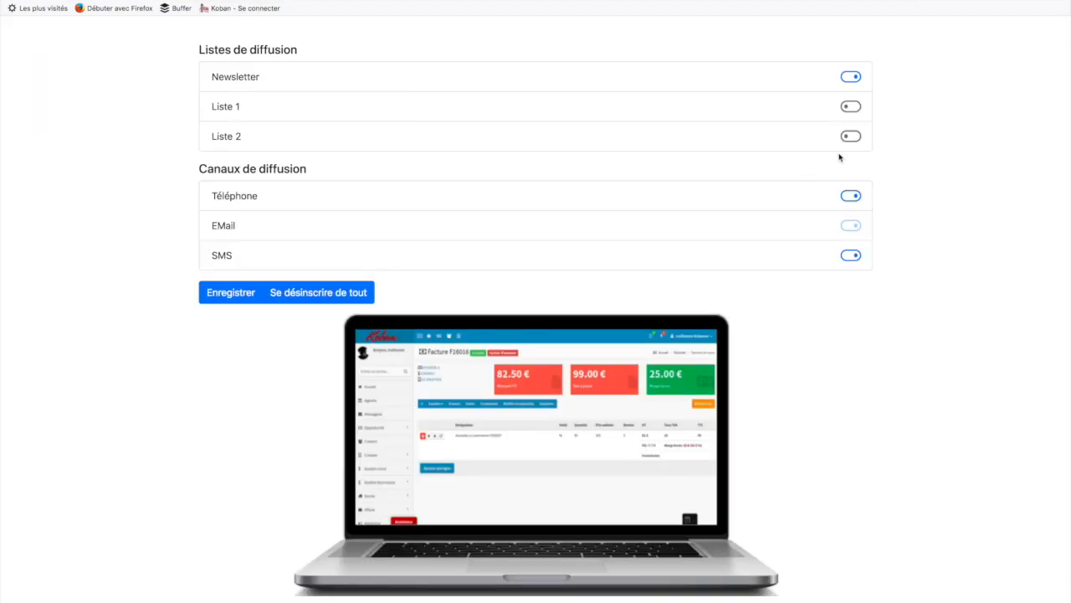
Subscribe the recipient to Liste 1 on the preferences page and save the preferences
{"action": "scroll", "coordinate": [896, 150], "scroll_direction": "up", "scroll_amount": 1}
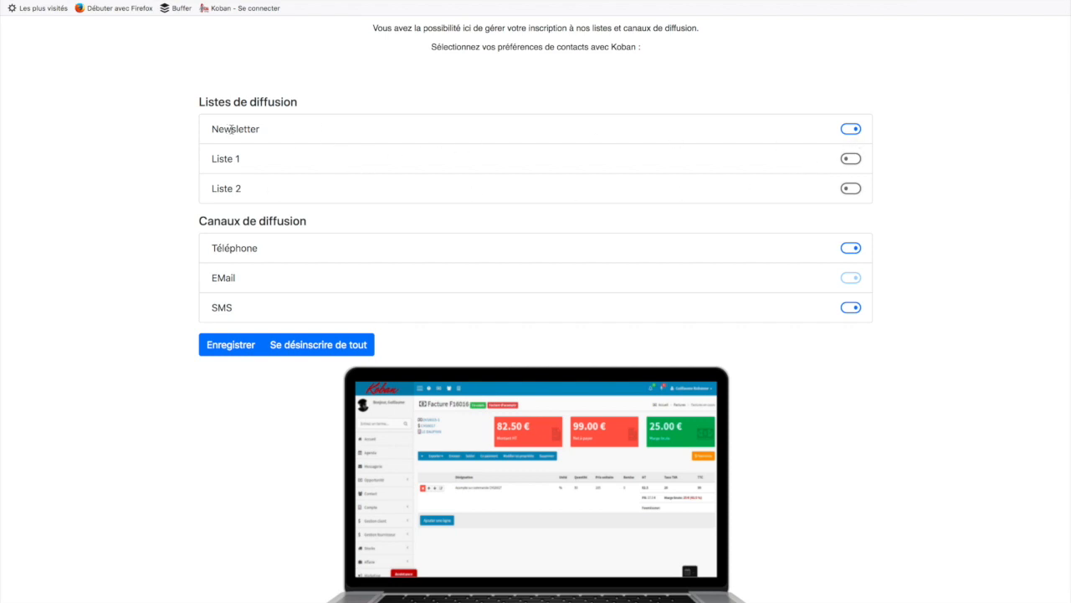
{"action": "left_click", "coordinate": [853, 160]}
{"action": "left_click", "coordinate": [240, 344]}
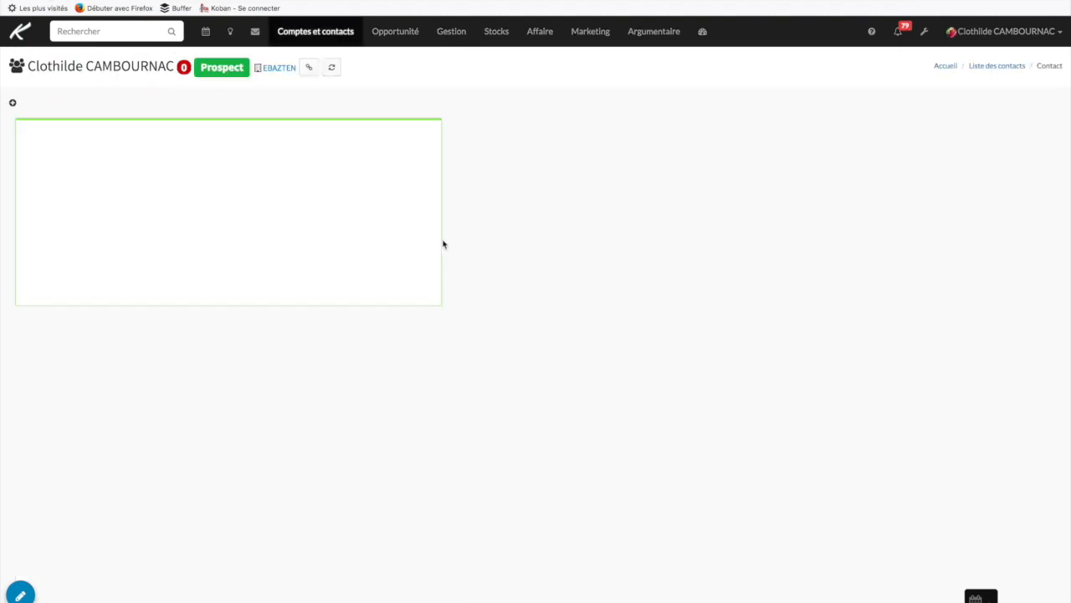
Check the Liste 1 and Liste 2 values in the complementary information of the recipient's Koban contact record
{"action": "scroll", "coordinate": [444, 256], "scroll_direction": "down", "scroll_amount": 5}
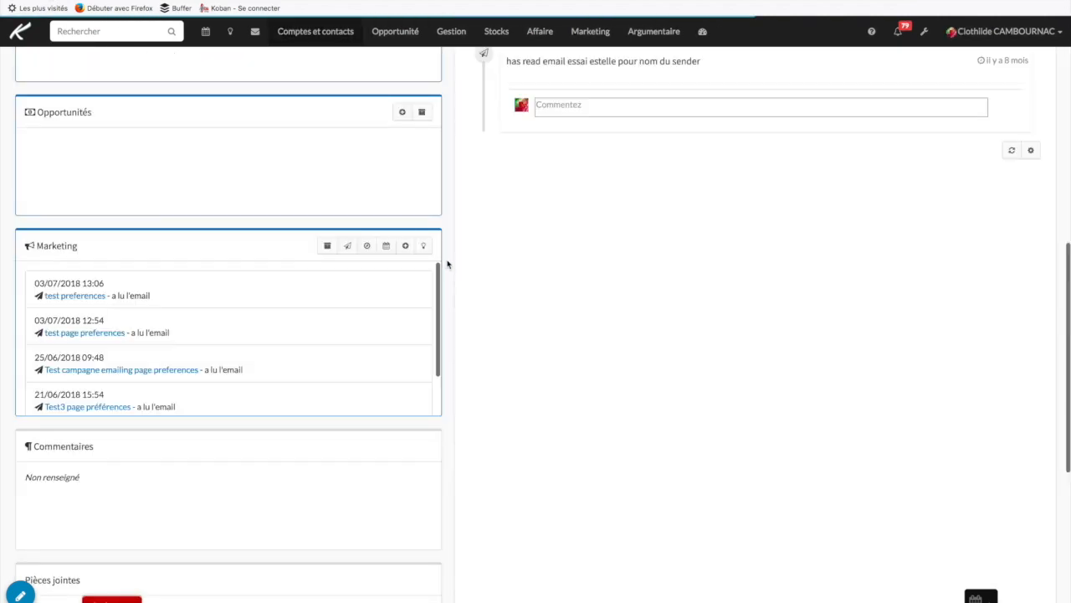
{"action": "scroll", "coordinate": [448, 265], "scroll_direction": "up", "scroll_amount": 1}
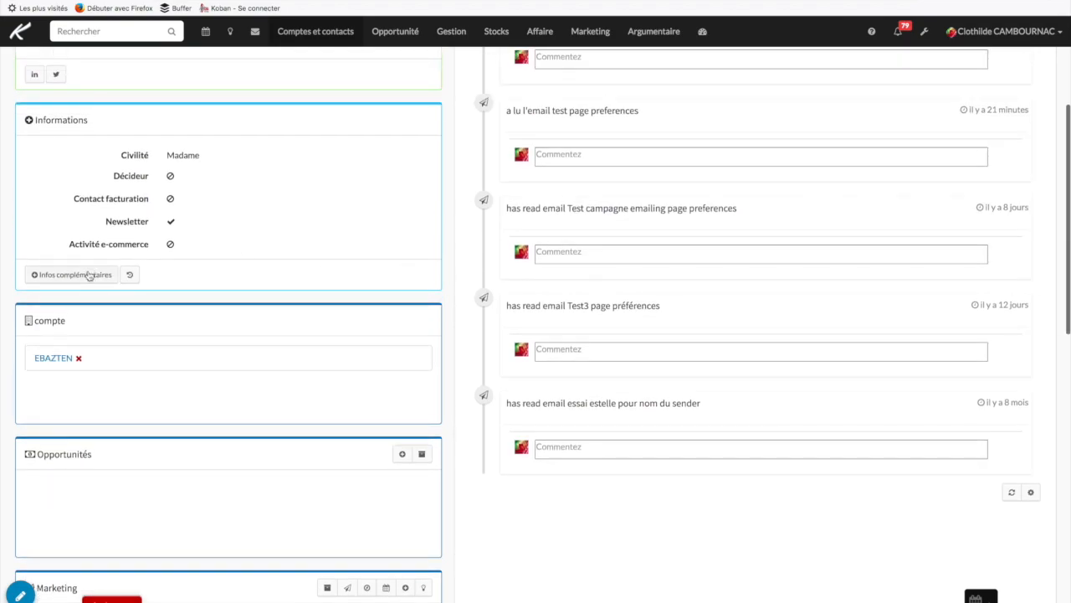
{"action": "scroll", "coordinate": [127, 276], "scroll_direction": "up", "scroll_amount": 3}
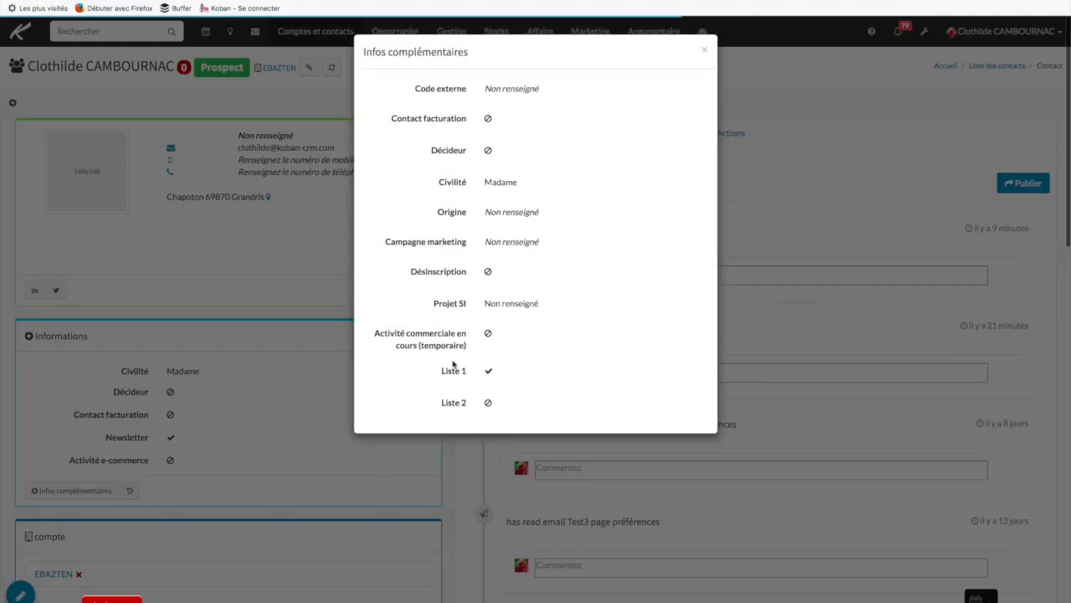
{"action": "left_click_drag", "start_coordinate": [440, 371], "coordinate": [547, 375]}
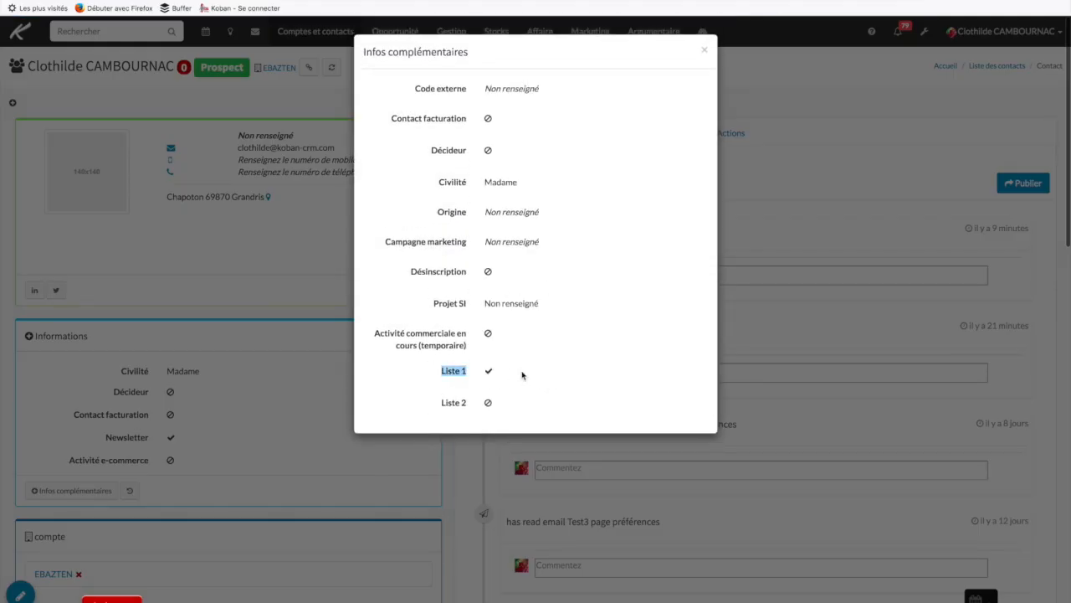
{"action": "left_click", "coordinate": [432, 384]}
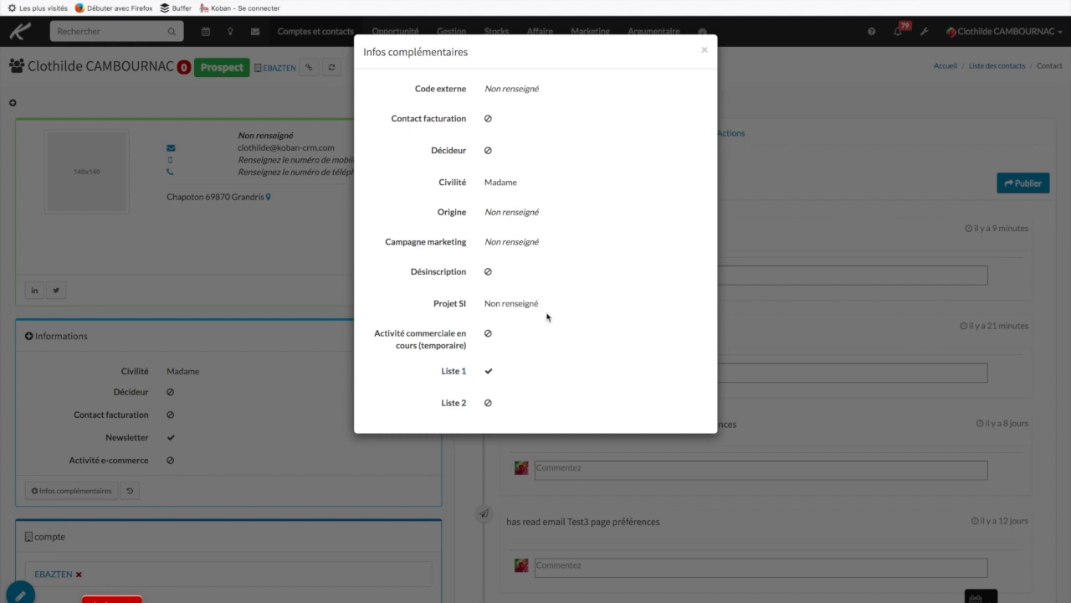
{"action": "left_click_drag", "start_coordinate": [441, 377], "coordinate": [500, 405]}
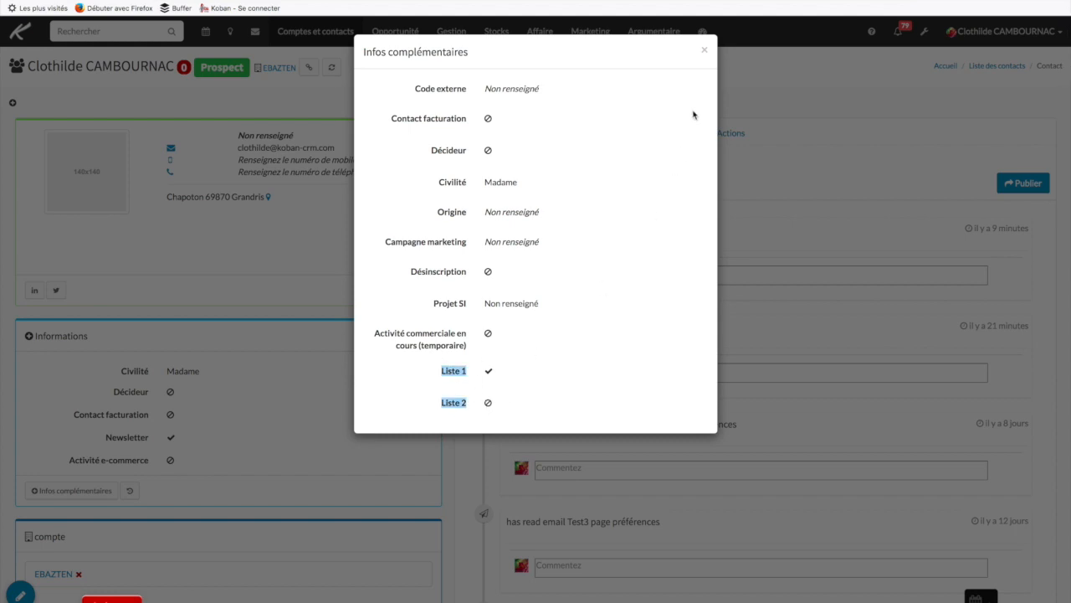
{"action": "left_click", "coordinate": [704, 49]}
Examine the opt-in and unsubscription fields in the contact's "Confidentialité des données" section
{"action": "scroll", "coordinate": [460, 268], "scroll_direction": "down", "scroll_amount": 10}
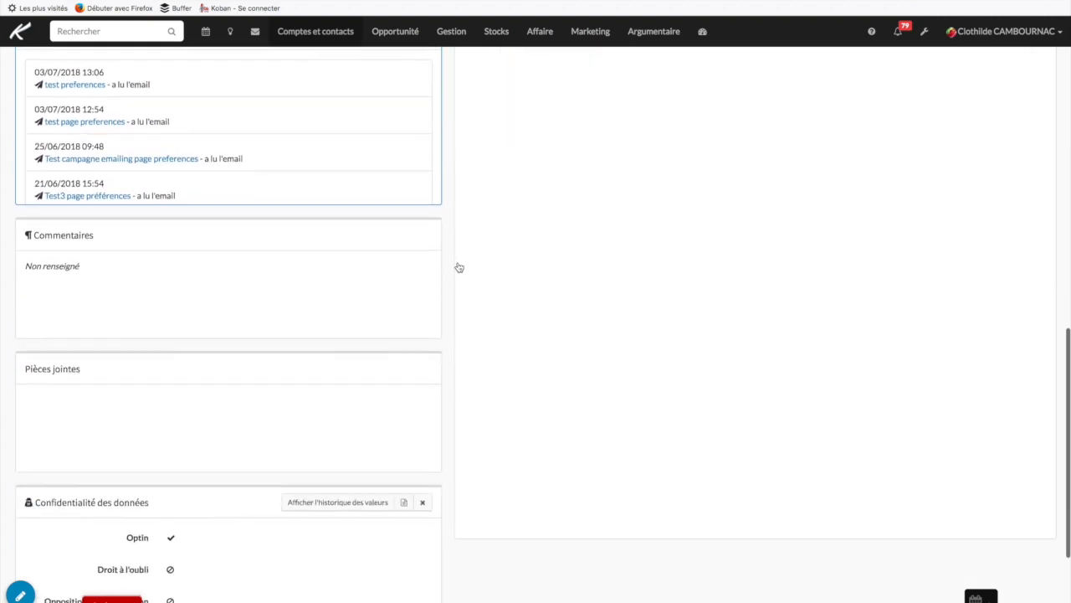
{"action": "scroll", "coordinate": [459, 268], "scroll_direction": "down", "scroll_amount": 2}
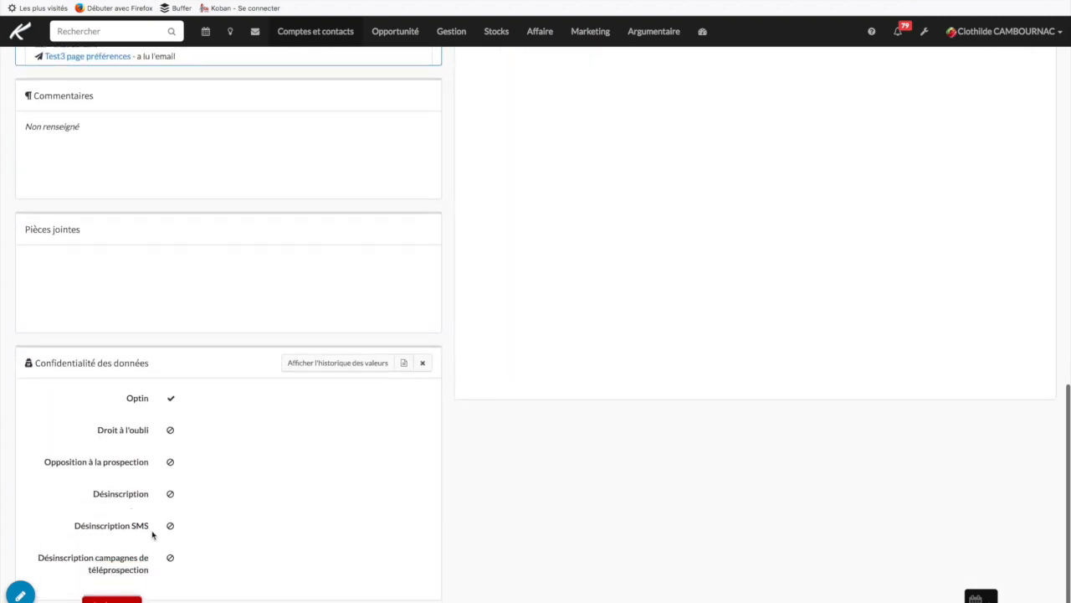
{"action": "left_click_drag", "start_coordinate": [95, 430], "coordinate": [150, 546]}
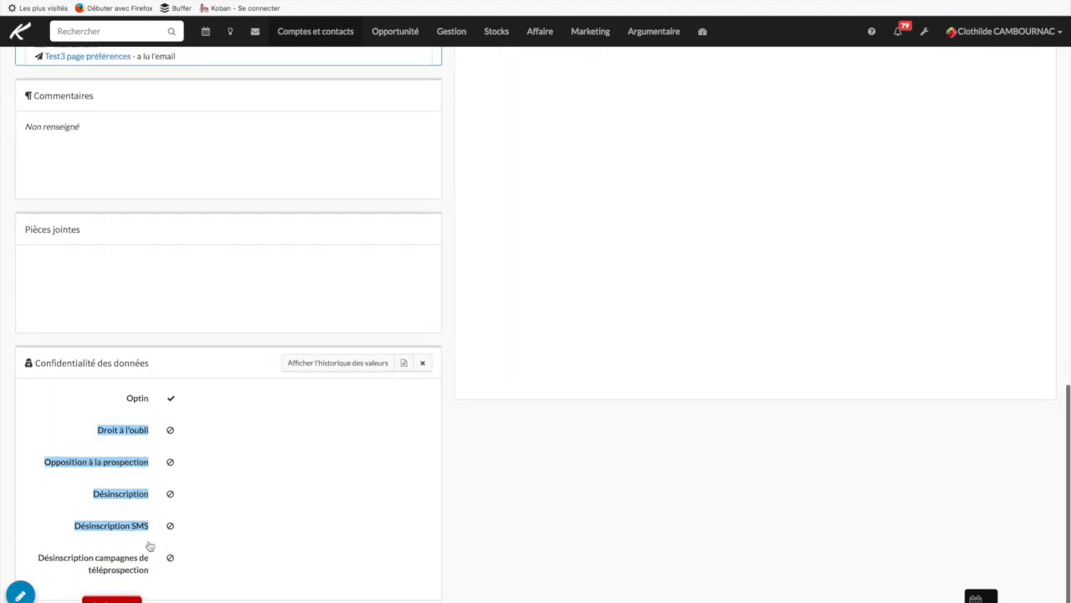
{"action": "left_click", "coordinate": [361, 524]}
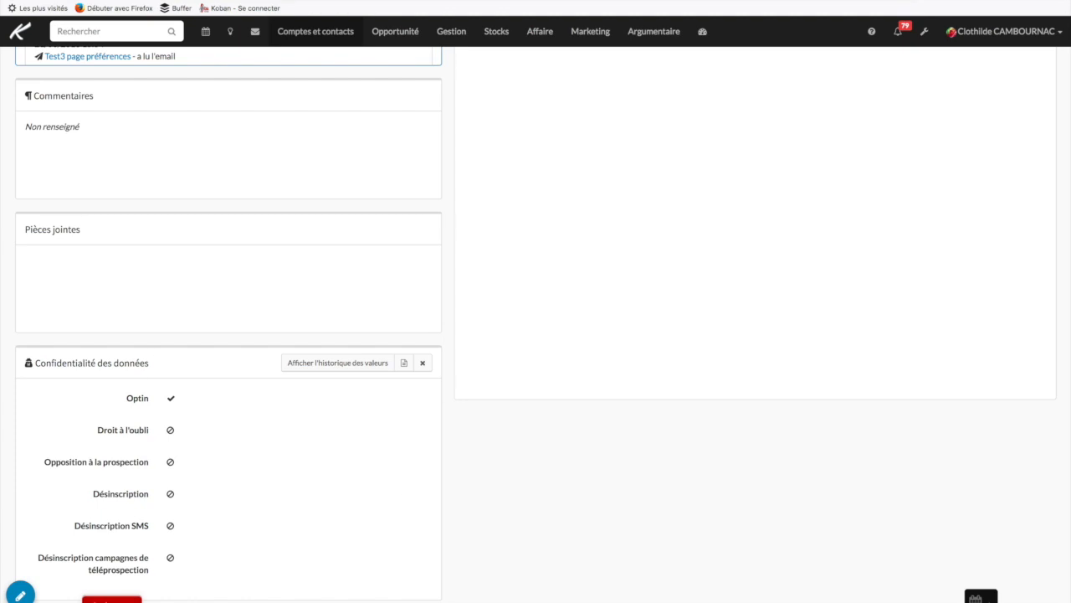